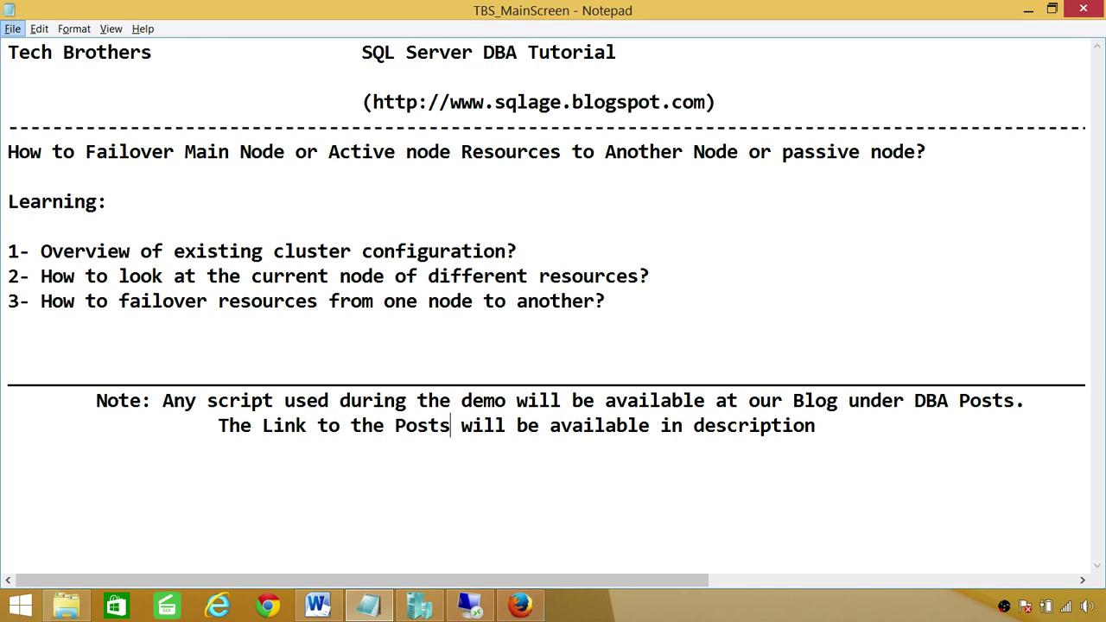
Step: Bring up Failover Cluster Manager and show the TBS2012Cluster.Techbrothers.local summary, hosted on TBSNODE1
{"action": "left_click", "coordinate": [481, 612]}
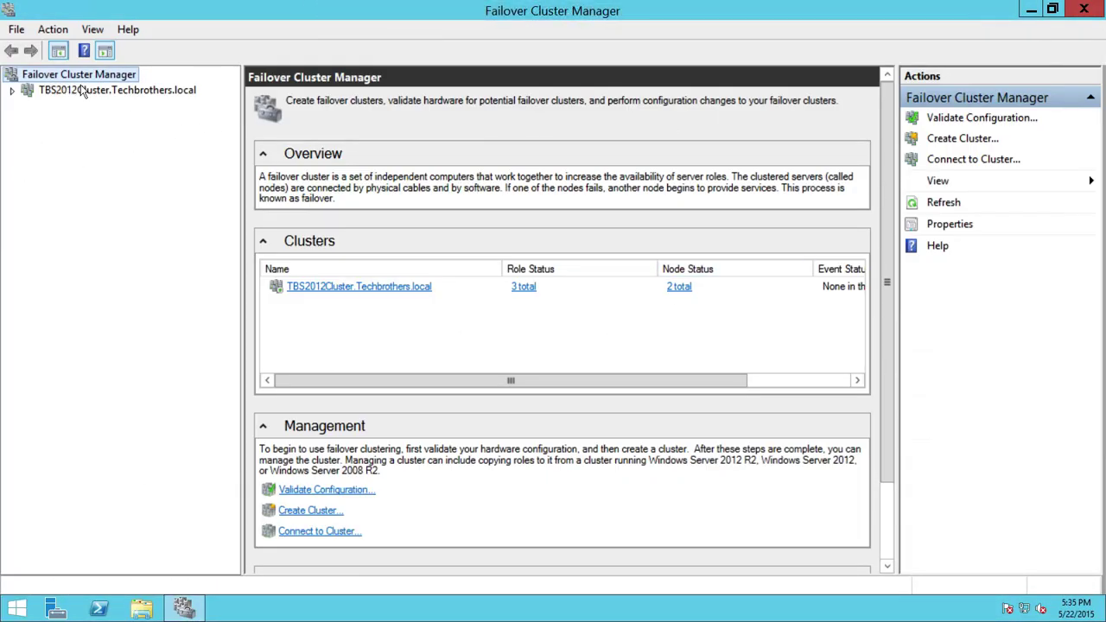
{"action": "left_click", "coordinate": [117, 90]}
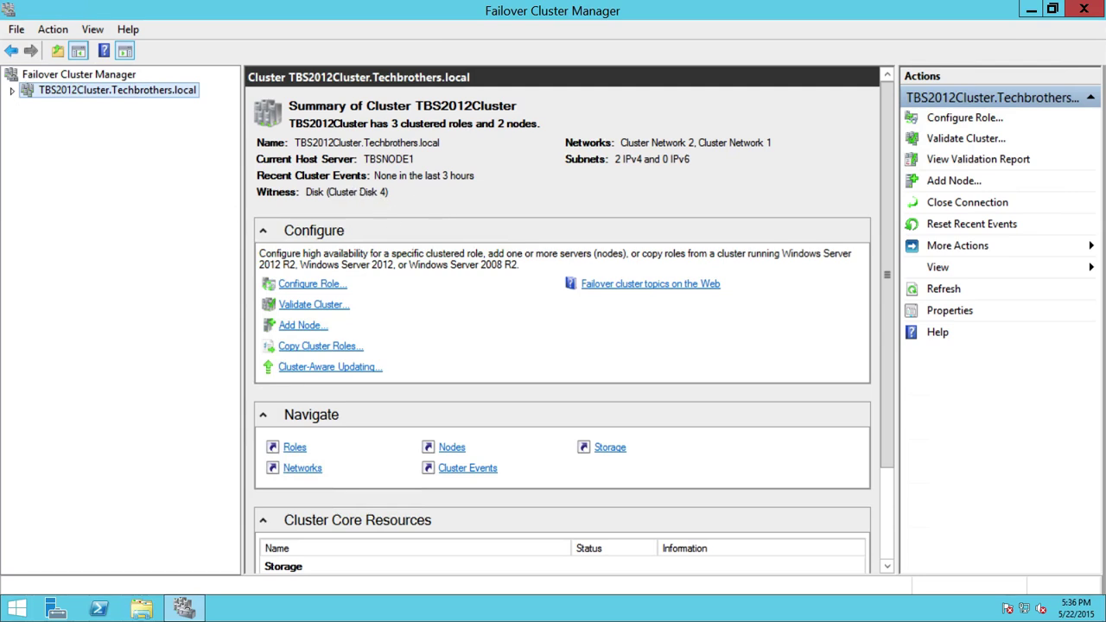
Step: Expand the cluster tree and list the roles SQLPROD, SQLUAT and TBSMSDTC on TBSNODE1
{"action": "left_click", "coordinate": [12, 91]}
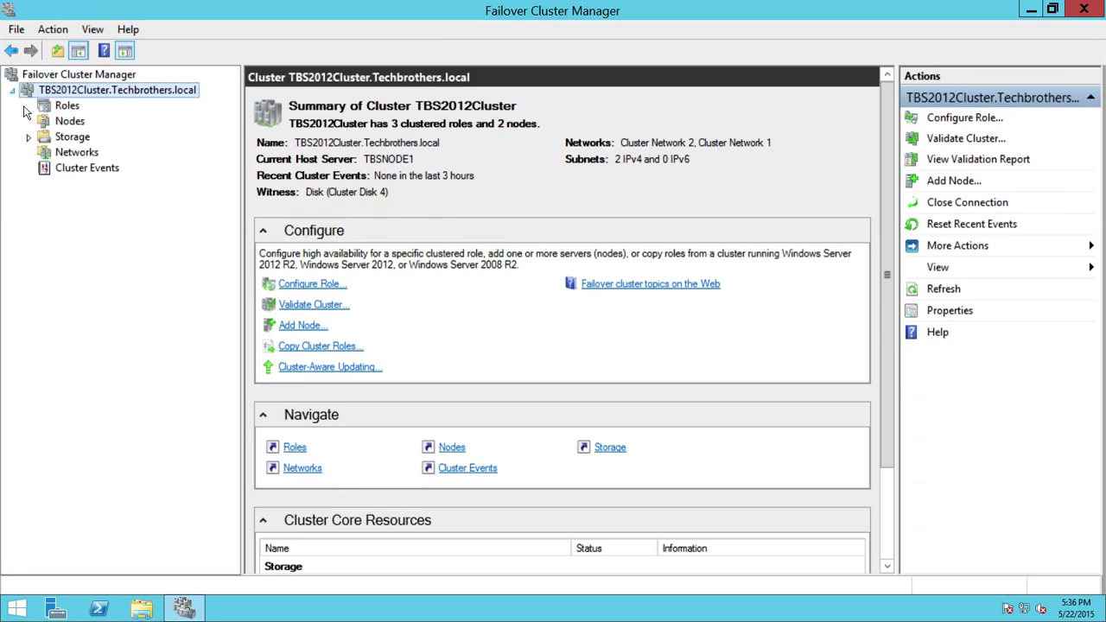
{"action": "left_click", "coordinate": [69, 106]}
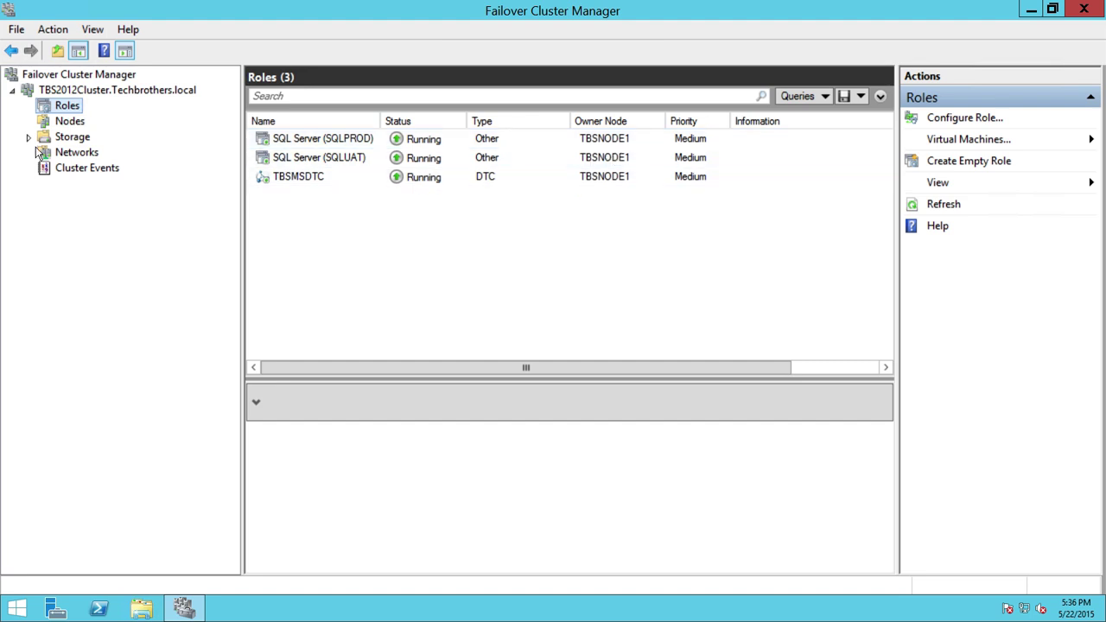
{"action": "left_click", "coordinate": [69, 121]}
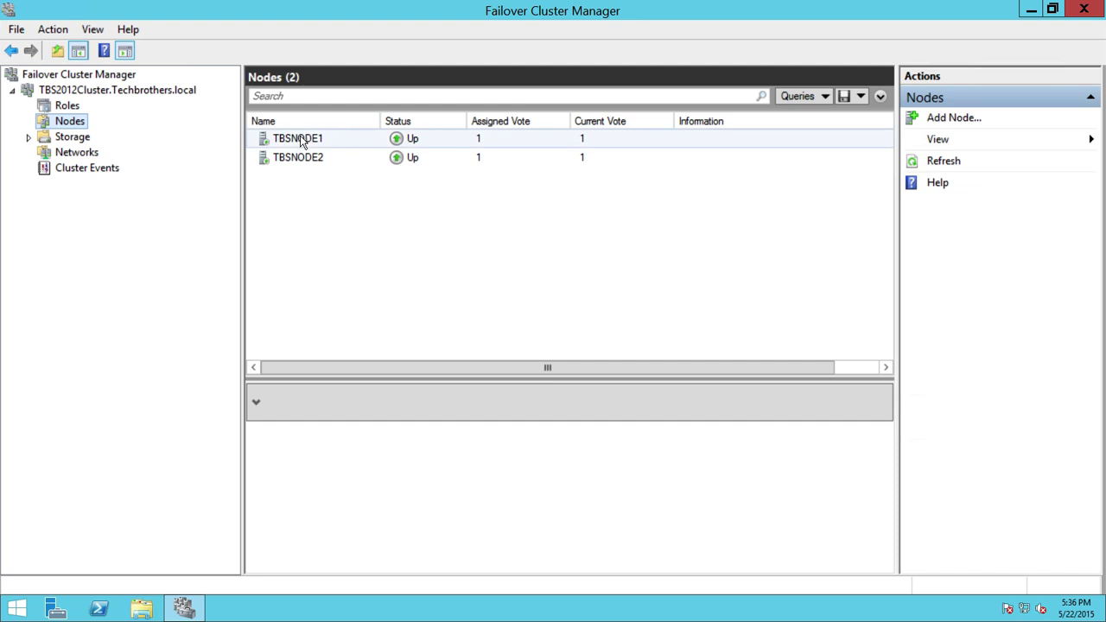
{"action": "left_click_drag", "start_coordinate": [460, 381], "coordinate": [456, 280]}
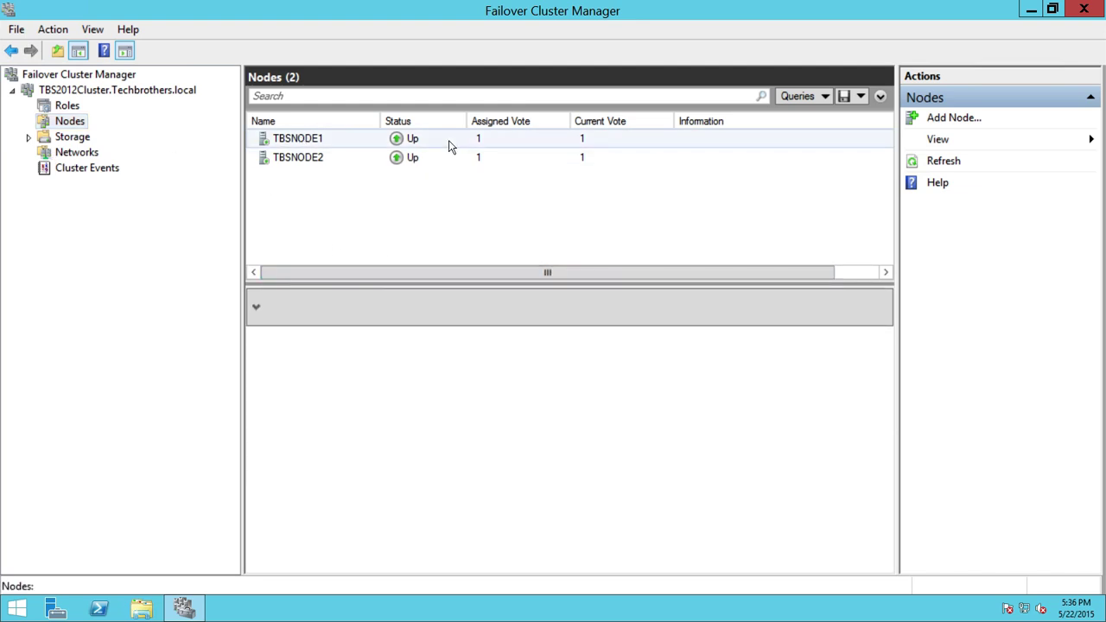
{"action": "left_click", "coordinate": [69, 107]}
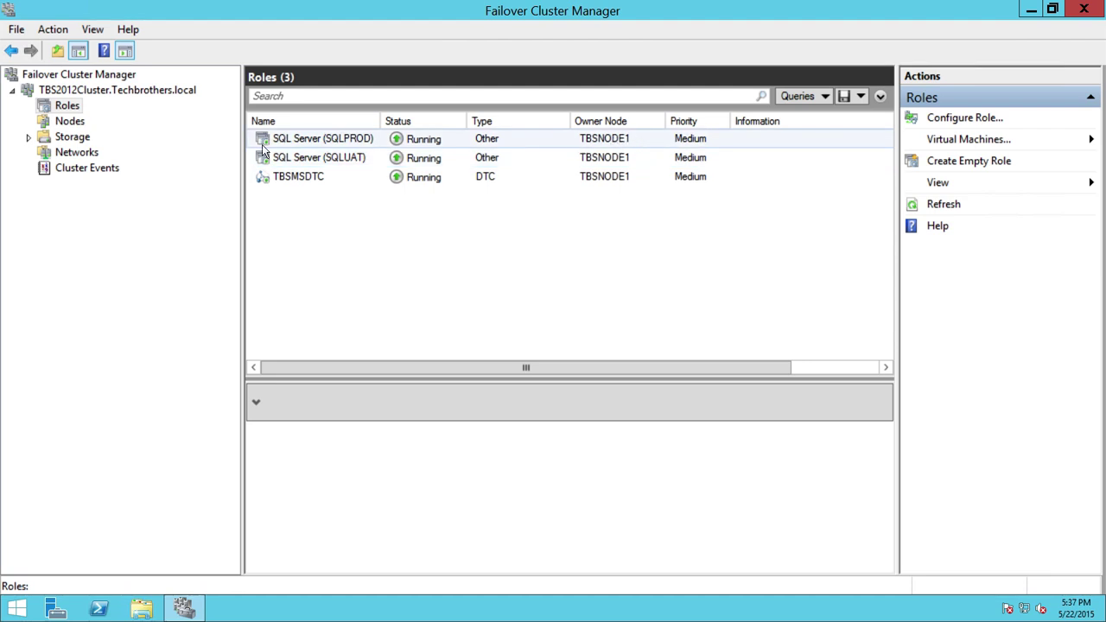
Step: Select the SQL Server (SQLUAT) role and show its resources in an enlarged details area
{"action": "left_click", "coordinate": [312, 156]}
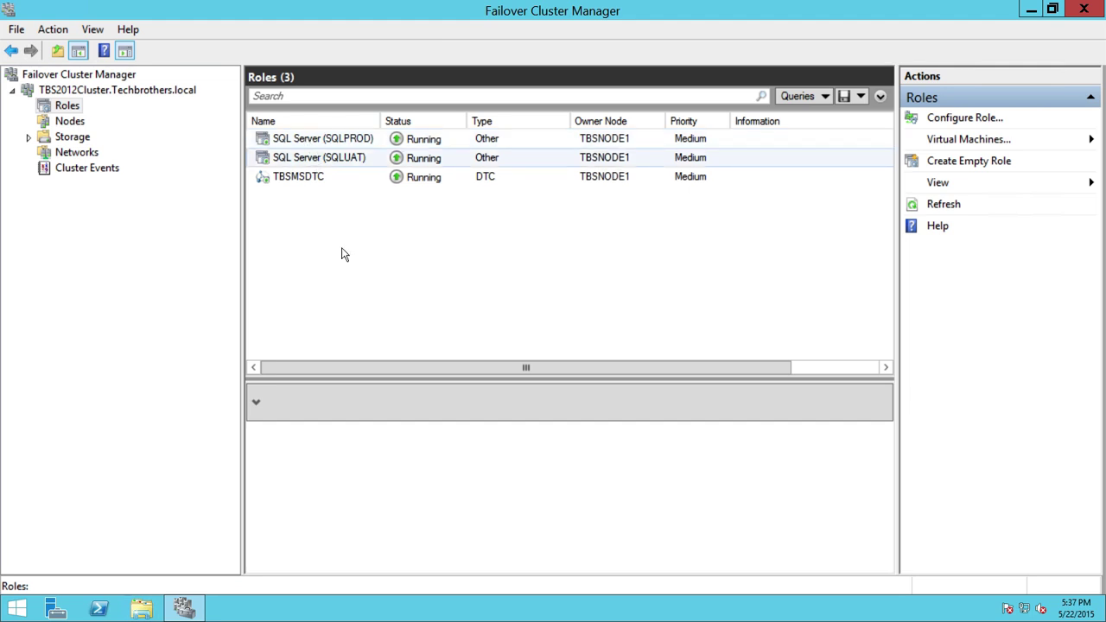
{"action": "left_click_drag", "start_coordinate": [439, 379], "coordinate": [439, 270]}
{"action": "left_click", "coordinate": [334, 566]}
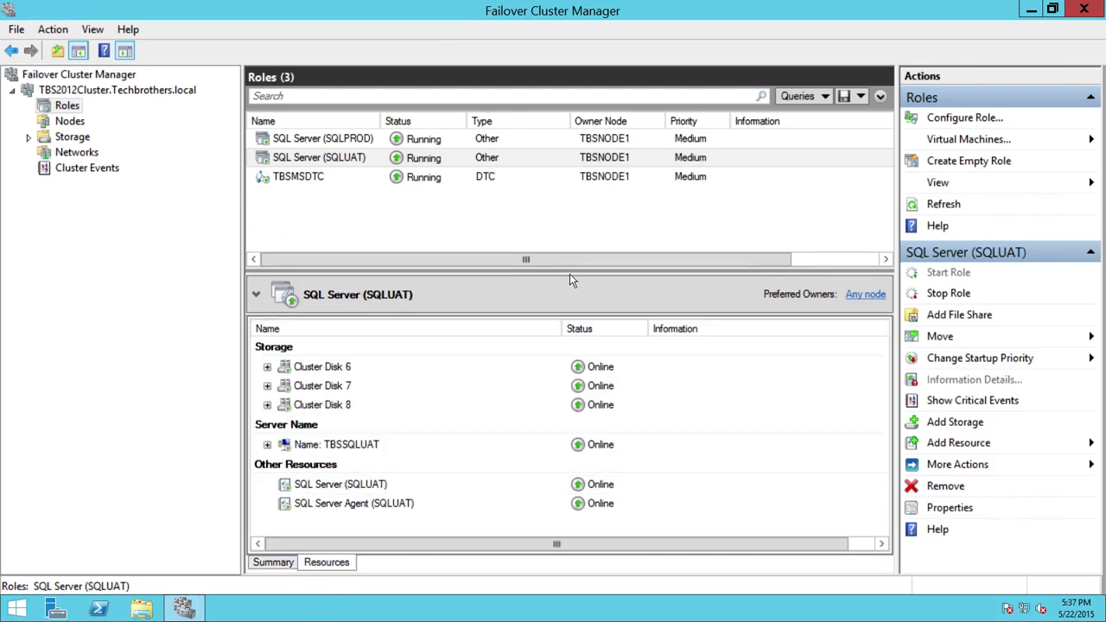
Step: Expand Cluster Disks 6, 7, 8 and TBSSQLUAT, then expand Storage in the tree
{"action": "left_click", "coordinate": [267, 367]}
{"action": "scroll", "coordinate": [421, 392], "scroll_direction": "down", "scroll_amount": 1}
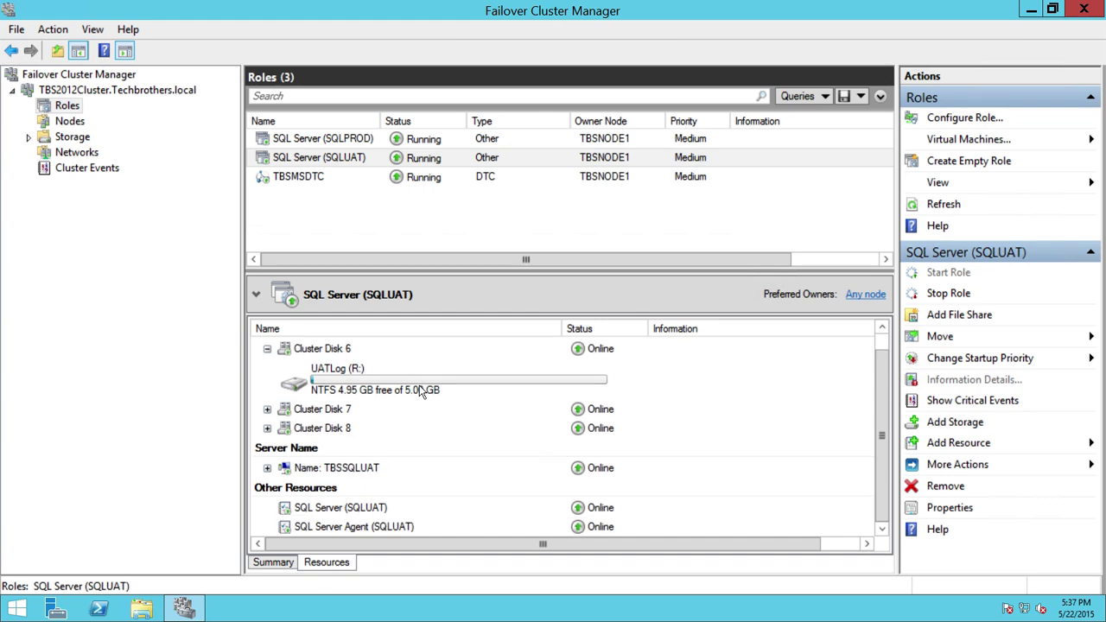
{"action": "left_click", "coordinate": [267, 408]}
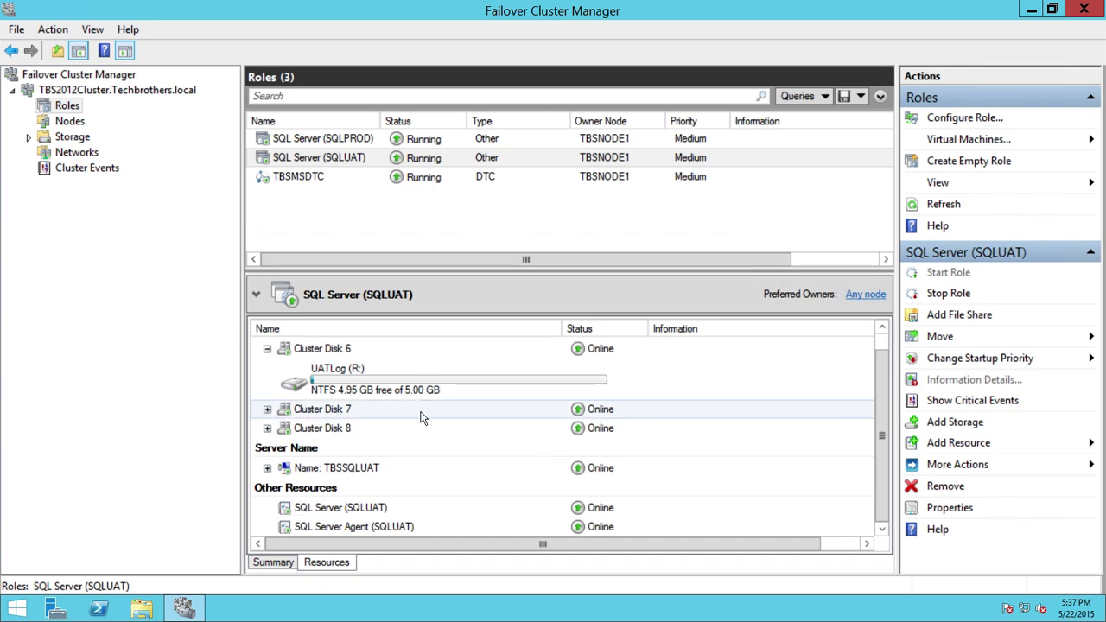
{"action": "left_click", "coordinate": [267, 428]}
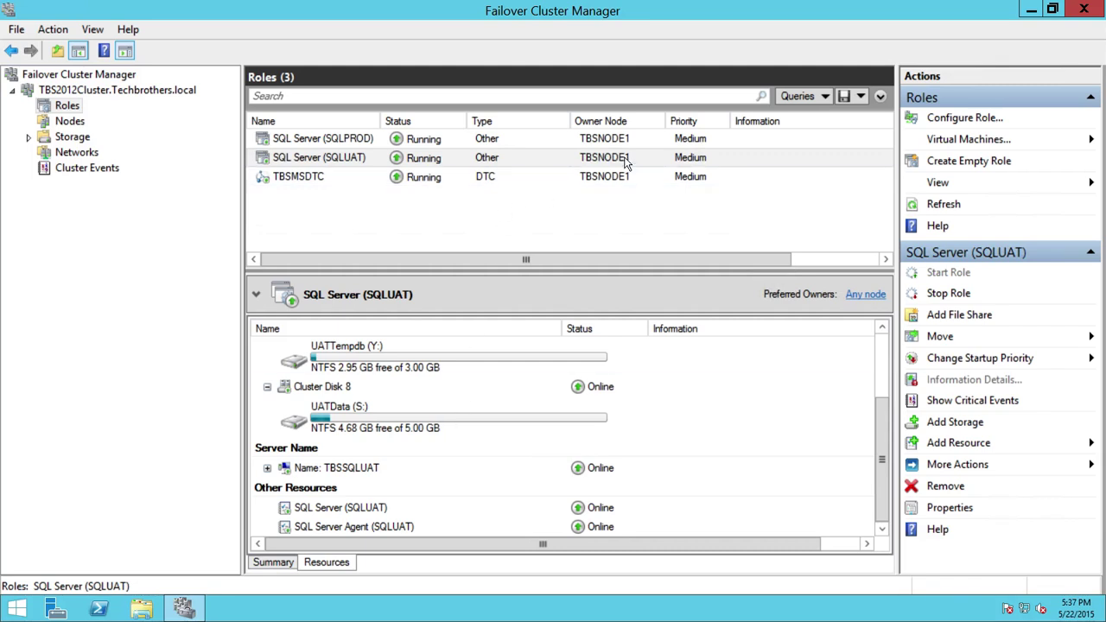
{"action": "left_click", "coordinate": [267, 468]}
{"action": "scroll", "coordinate": [513, 480], "scroll_direction": "up", "scroll_amount": 3}
{"action": "scroll", "coordinate": [513, 481], "scroll_direction": "down", "scroll_amount": 3}
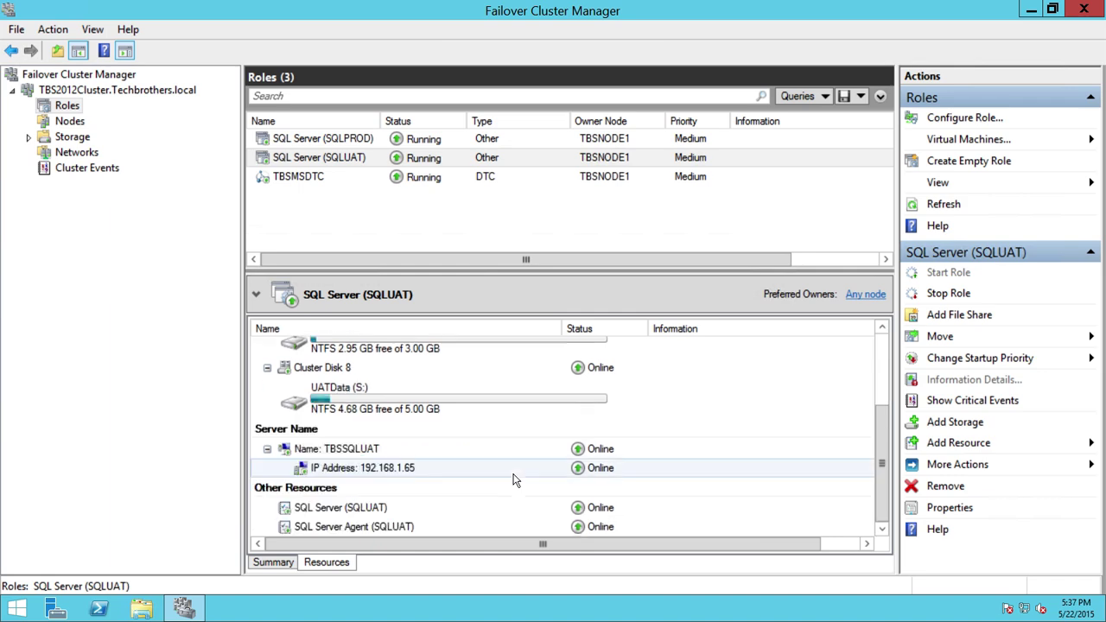
{"action": "scroll", "coordinate": [513, 481], "scroll_direction": "up", "scroll_amount": 3}
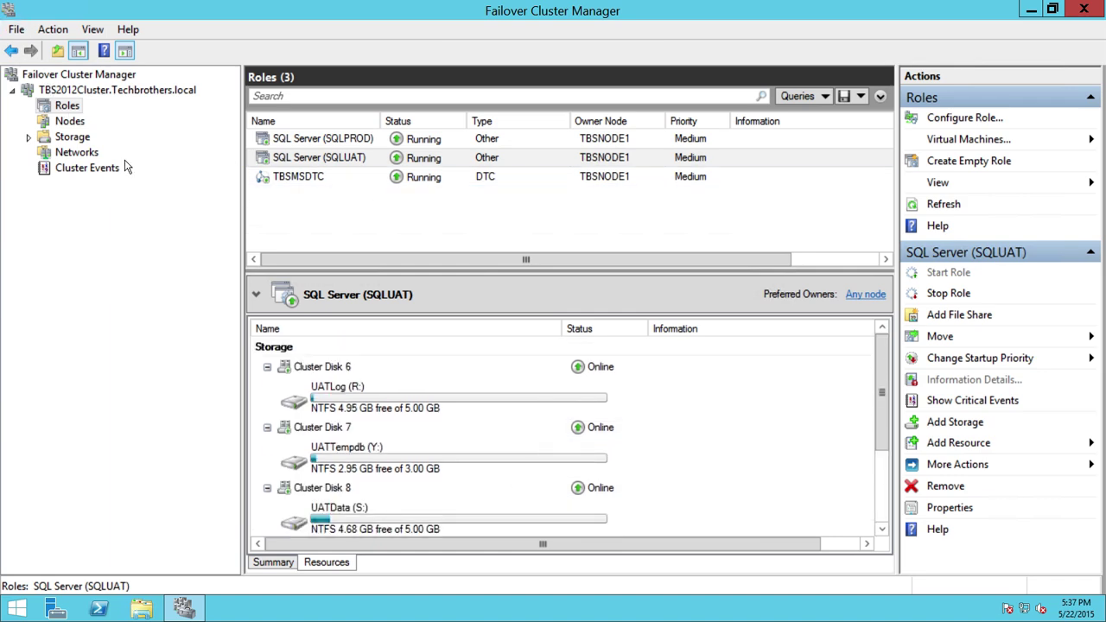
{"action": "left_click", "coordinate": [28, 136]}
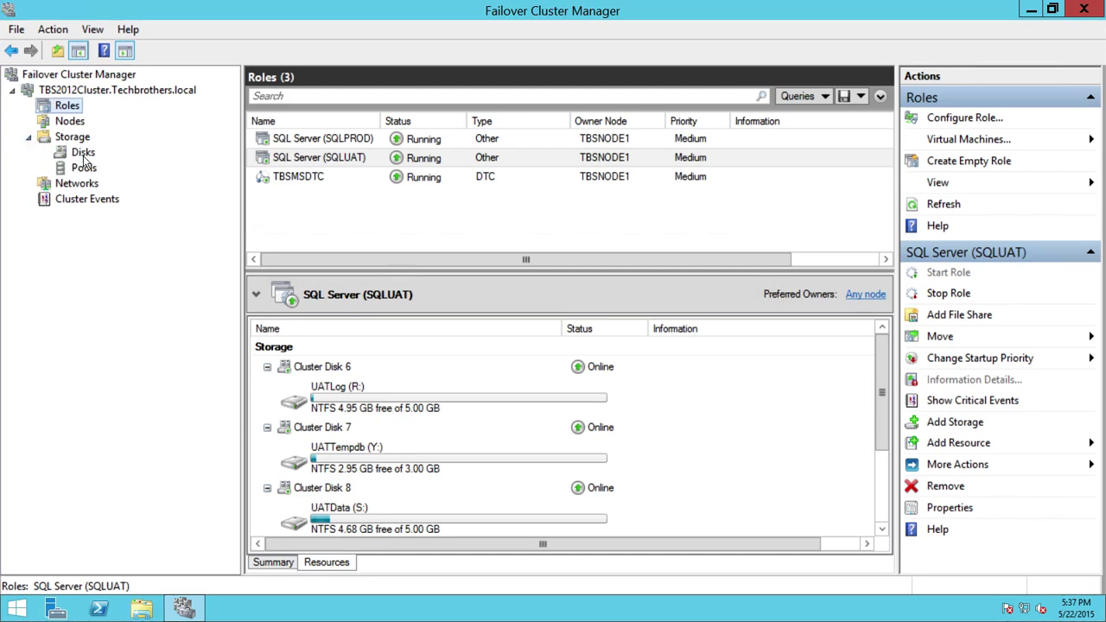
Step: View all eight cluster disks Online, then list nodes TBSNODE1 and TBSNODE2
{"action": "left_click", "coordinate": [83, 154]}
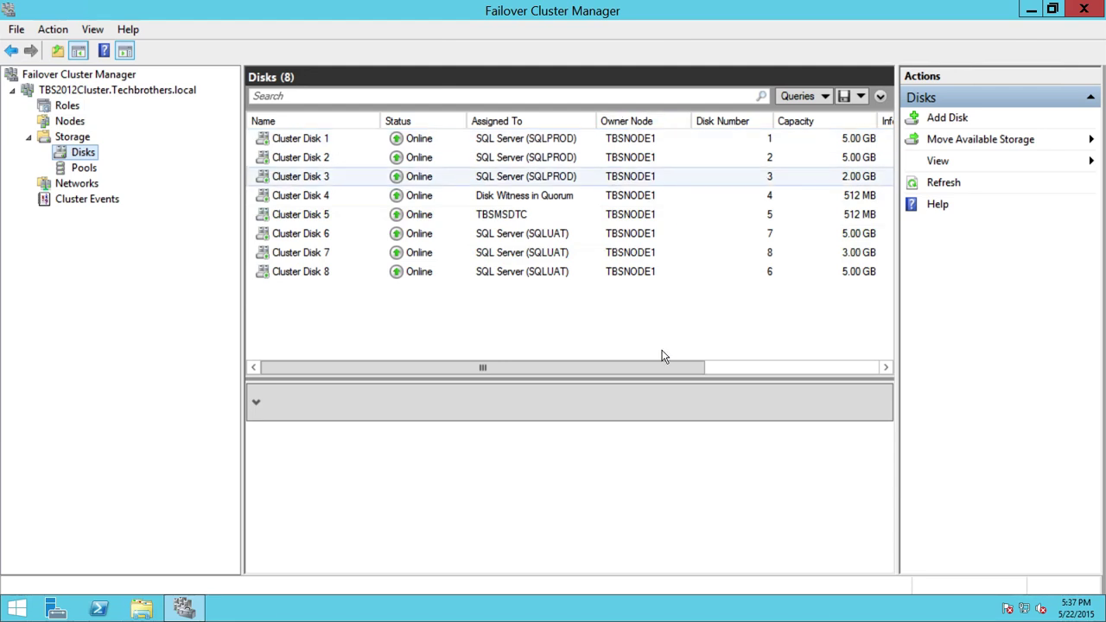
{"action": "left_click", "coordinate": [71, 122]}
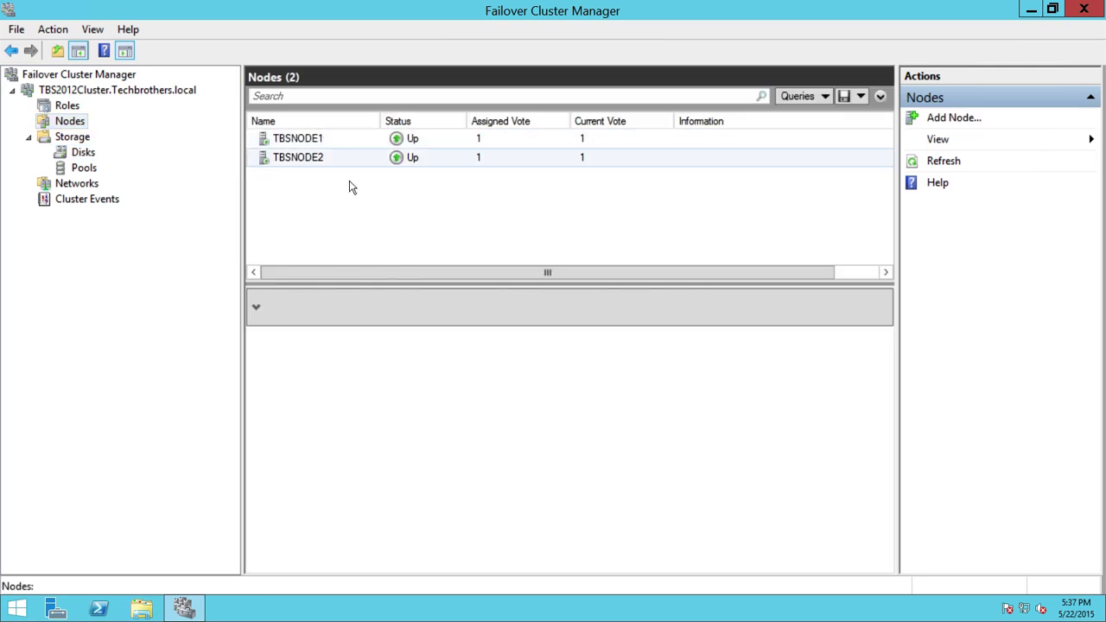
Step: Review TBSNODE1's summary and network connections, then list Cluster Networks 1 and 2
{"action": "left_click_drag", "start_coordinate": [403, 284], "coordinate": [406, 244]}
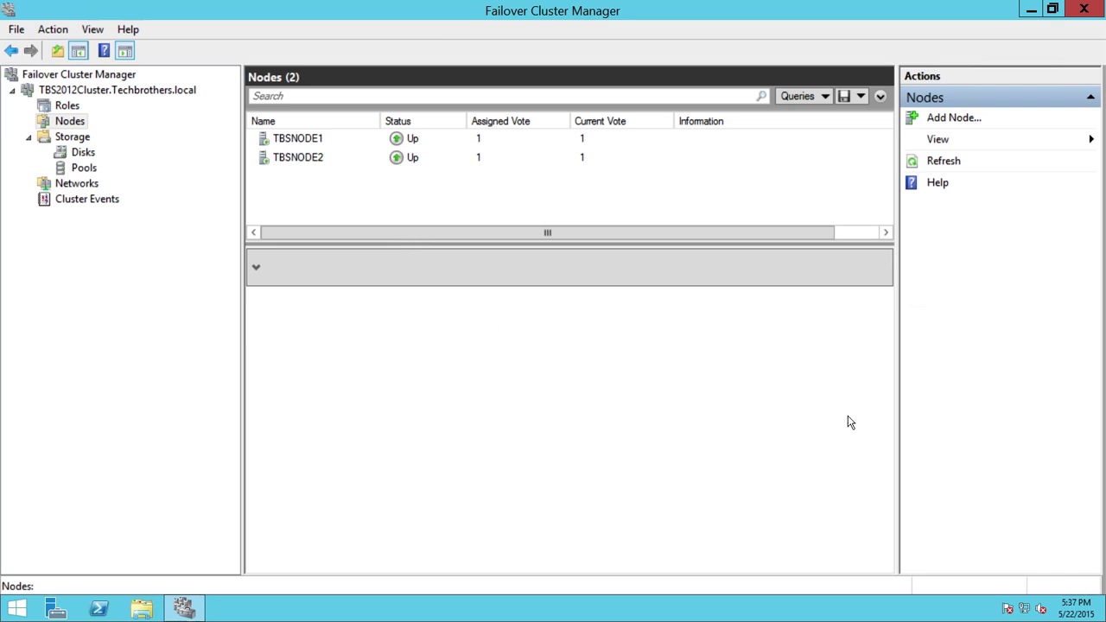
{"action": "left_click_drag", "start_coordinate": [299, 143], "coordinate": [432, 214]}
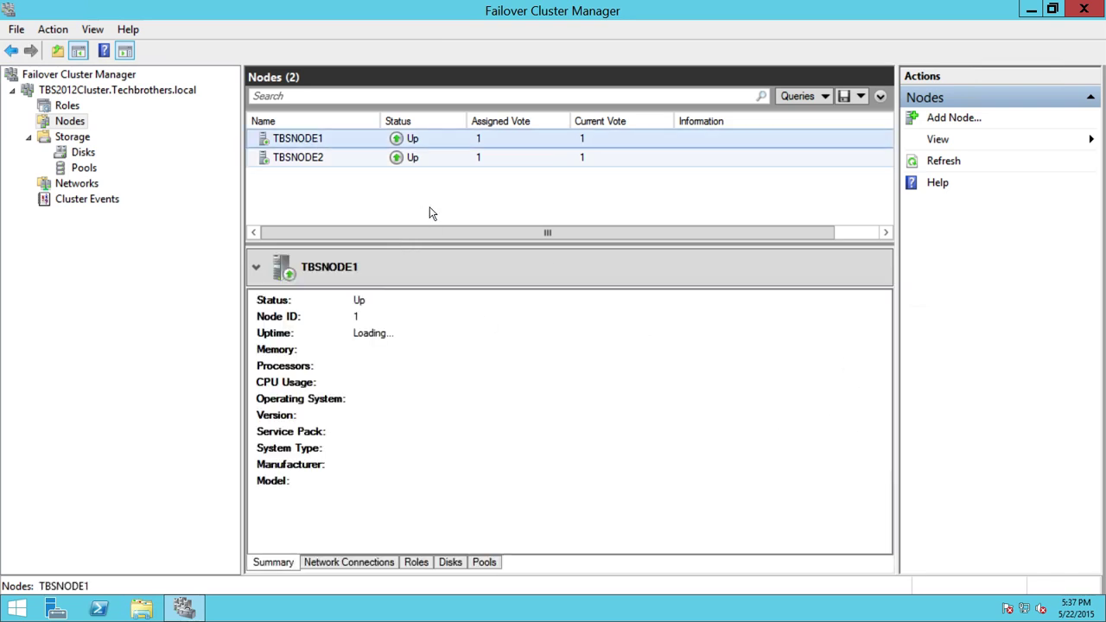
{"action": "left_click", "coordinate": [346, 138]}
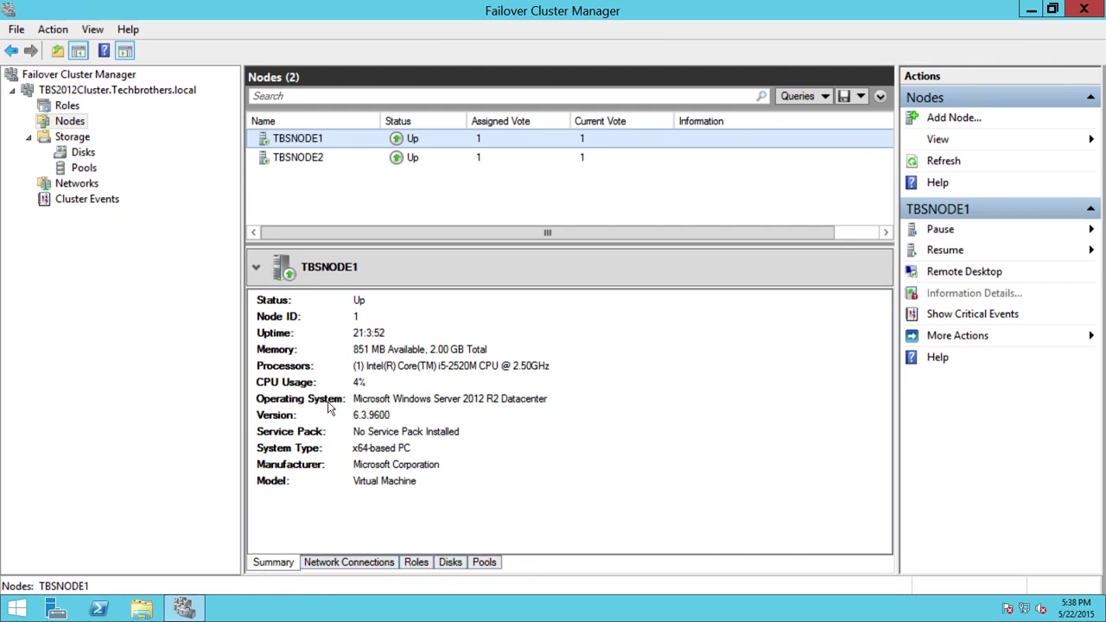
{"action": "left_click", "coordinate": [339, 562]}
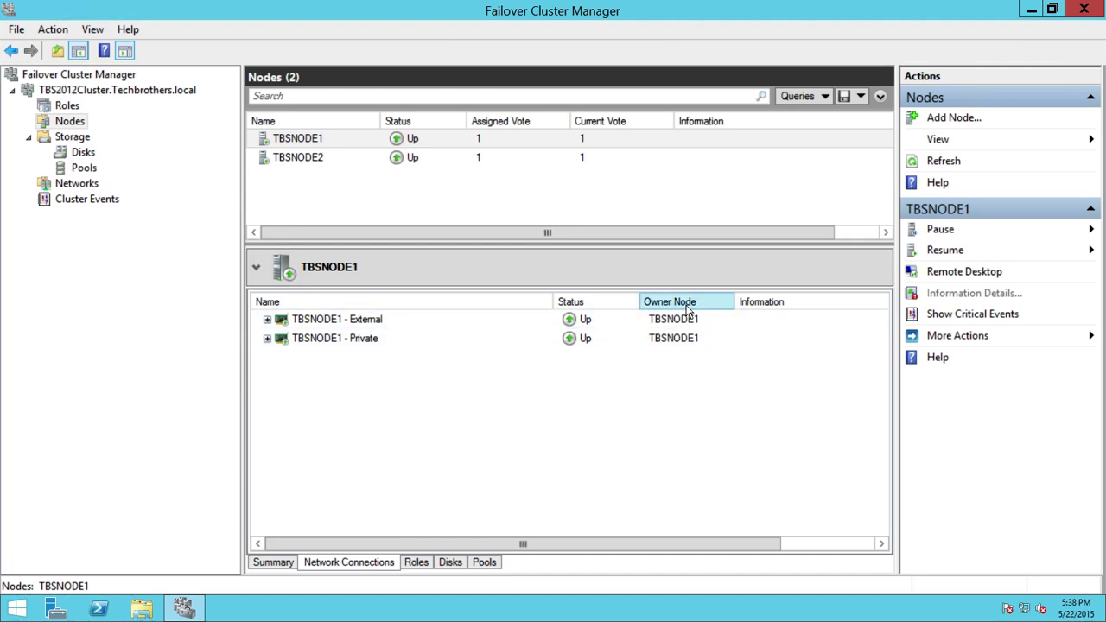
{"action": "left_click", "coordinate": [71, 185]}
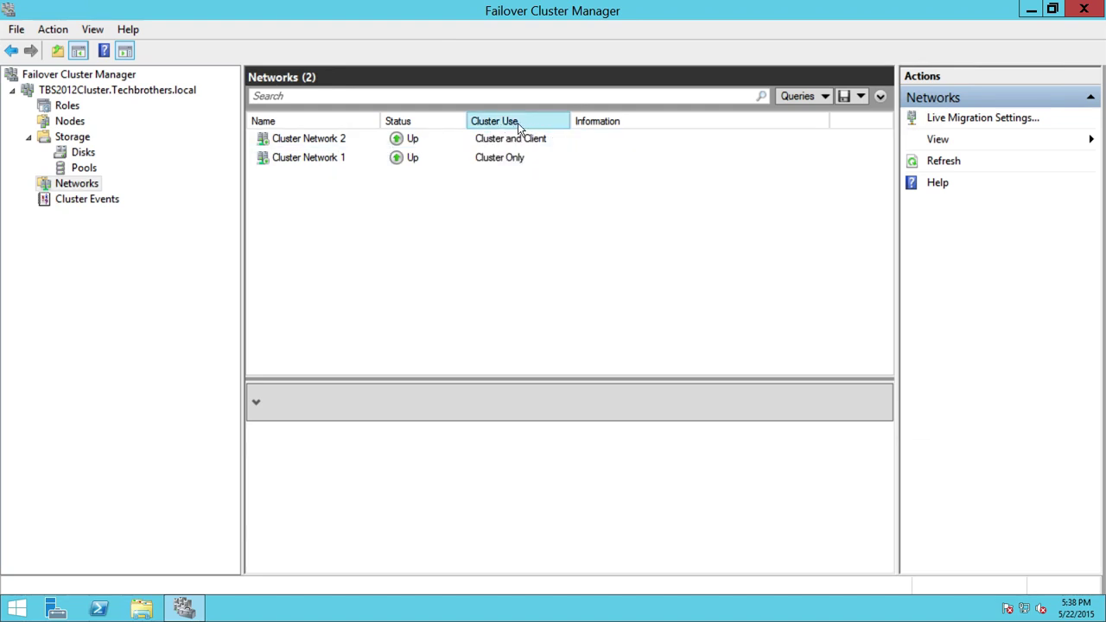
Step: Inspect the details of Cluster Network 2 and Cluster Network 1, then return to Nodes
{"action": "left_click", "coordinate": [504, 141]}
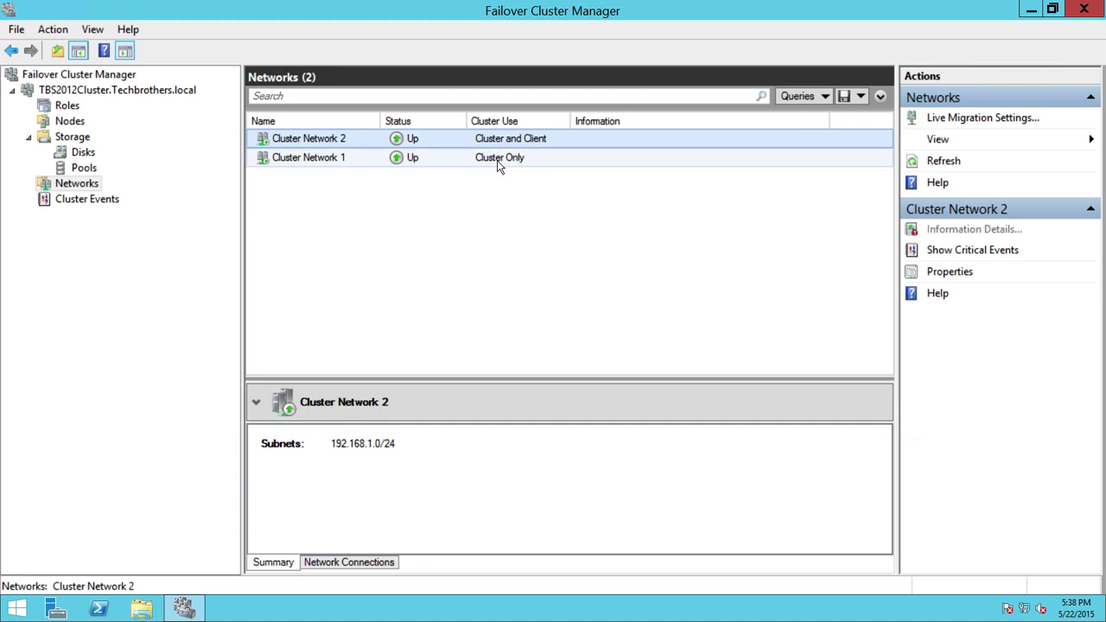
{"action": "left_click", "coordinate": [499, 161]}
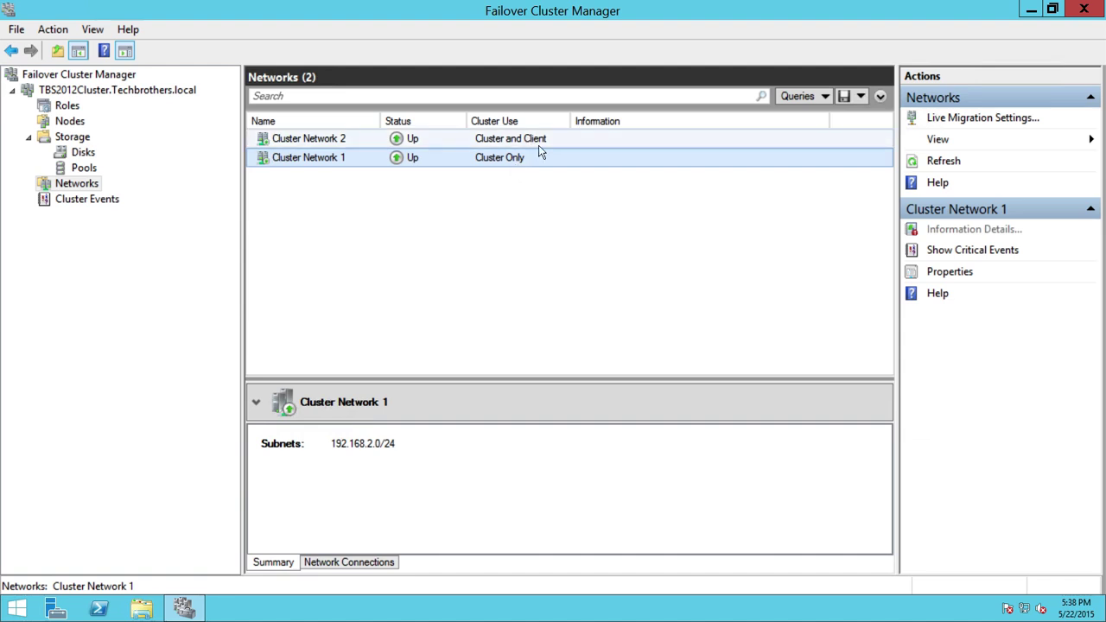
{"action": "left_click", "coordinate": [514, 145]}
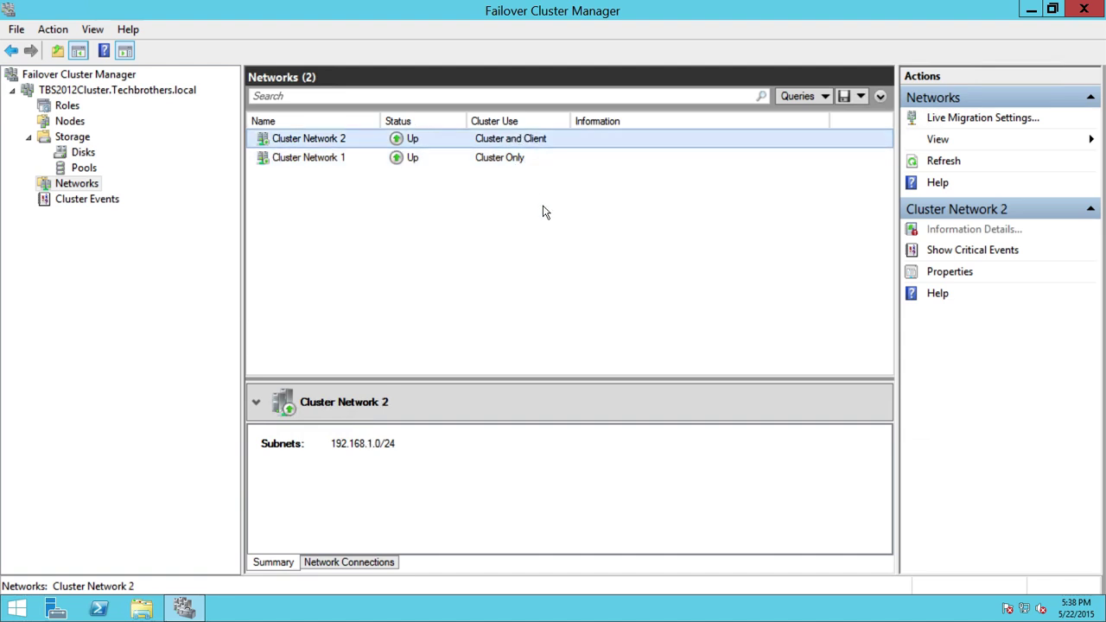
{"action": "left_click", "coordinate": [71, 122]}
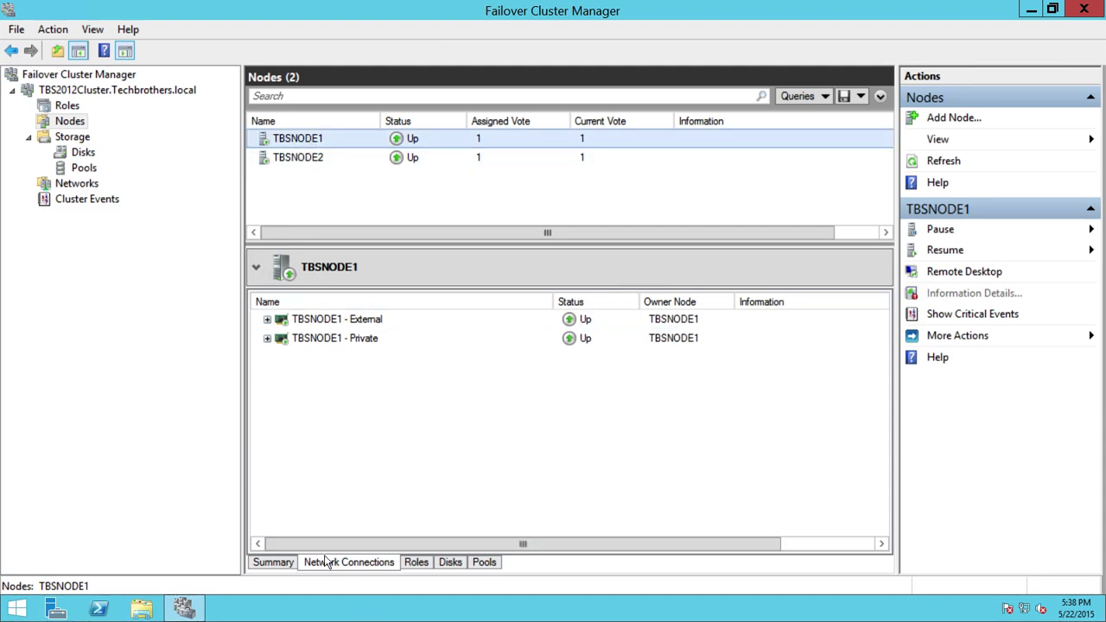
Step: Review TBSNODE1's hosted roles SQLPROD, SQLUAT and TBSMSDTC, and its owned disks
{"action": "left_click", "coordinate": [419, 567]}
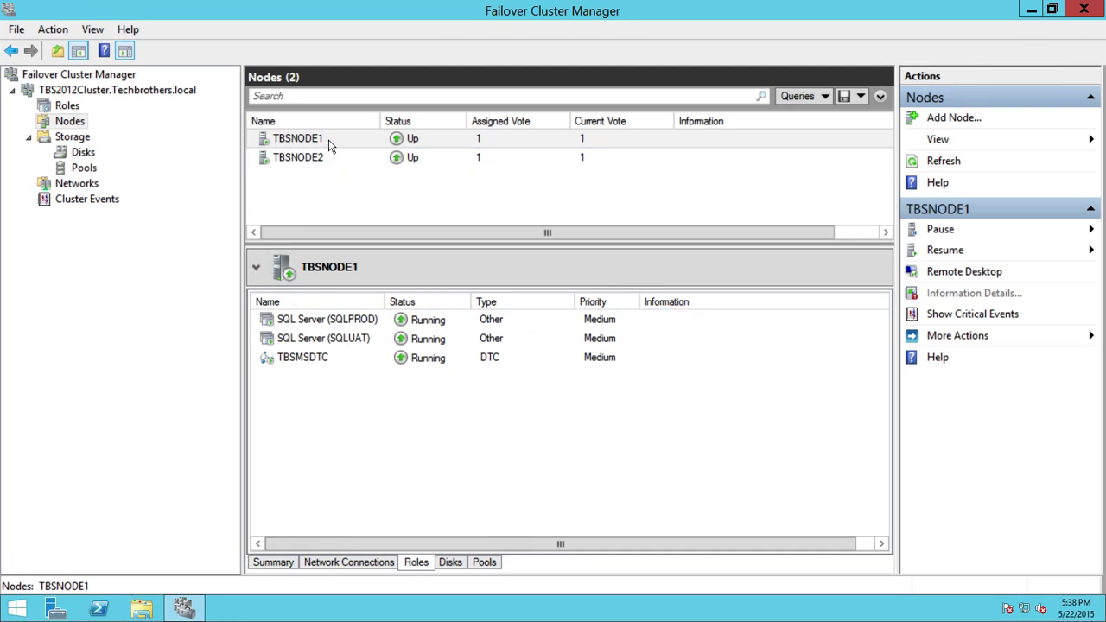
{"action": "left_click", "coordinate": [367, 321]}
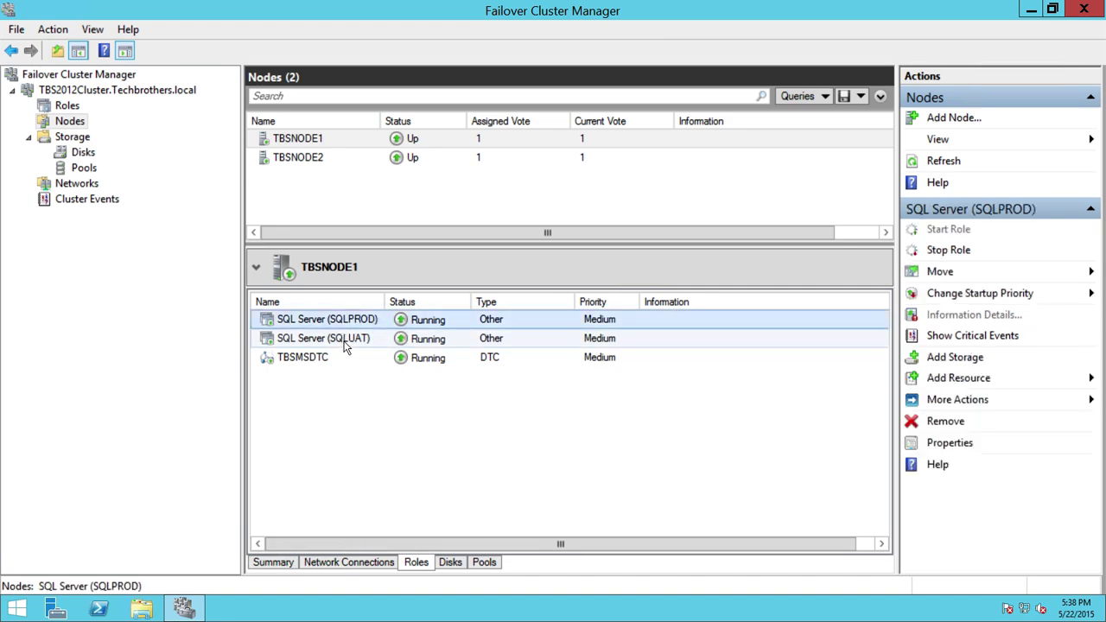
{"action": "left_click", "coordinate": [349, 341]}
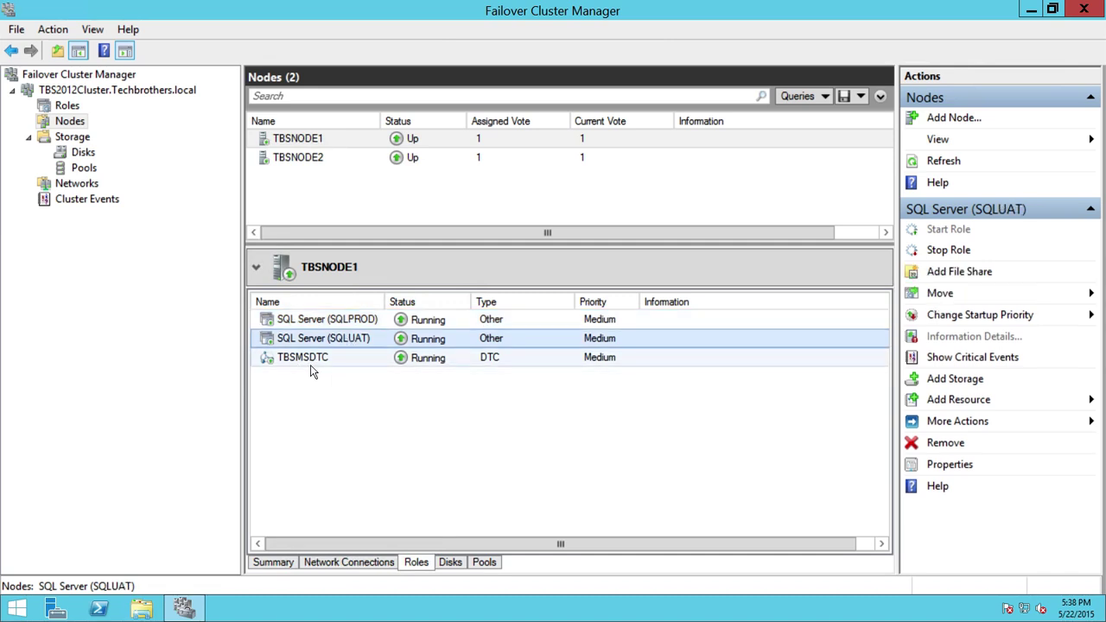
{"action": "left_click", "coordinate": [334, 364]}
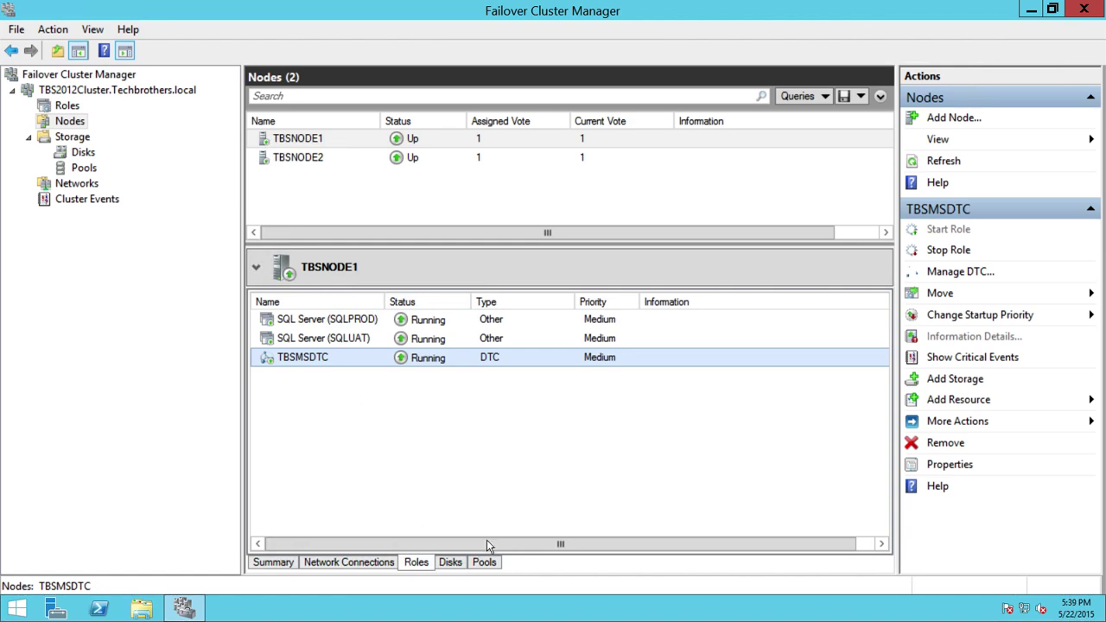
{"action": "left_click", "coordinate": [451, 562]}
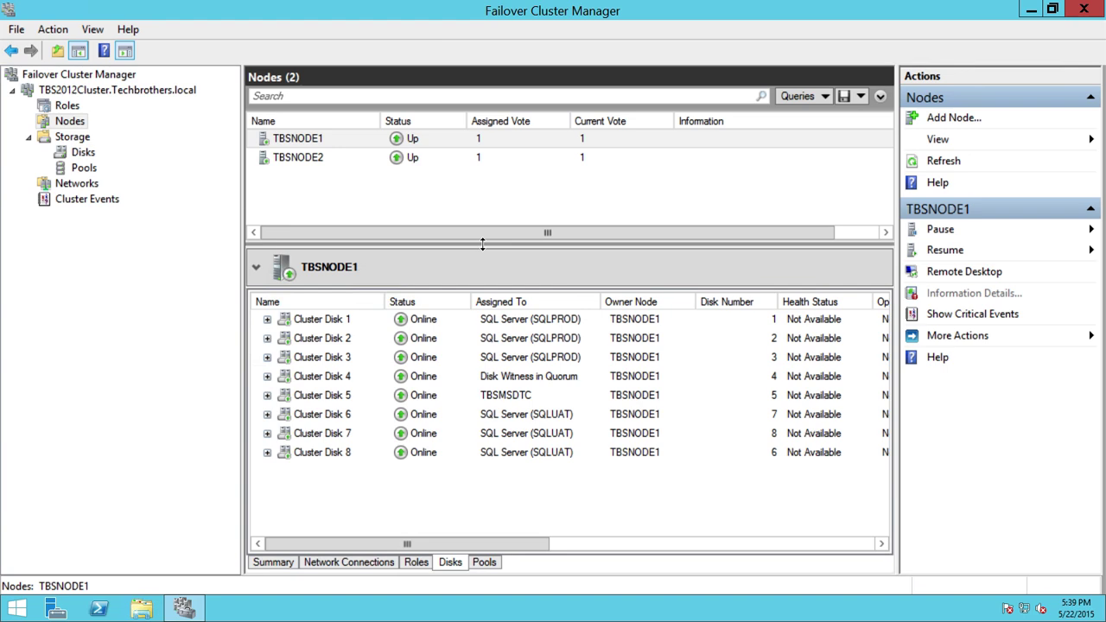
{"action": "left_click_drag", "start_coordinate": [482, 244], "coordinate": [481, 200]}
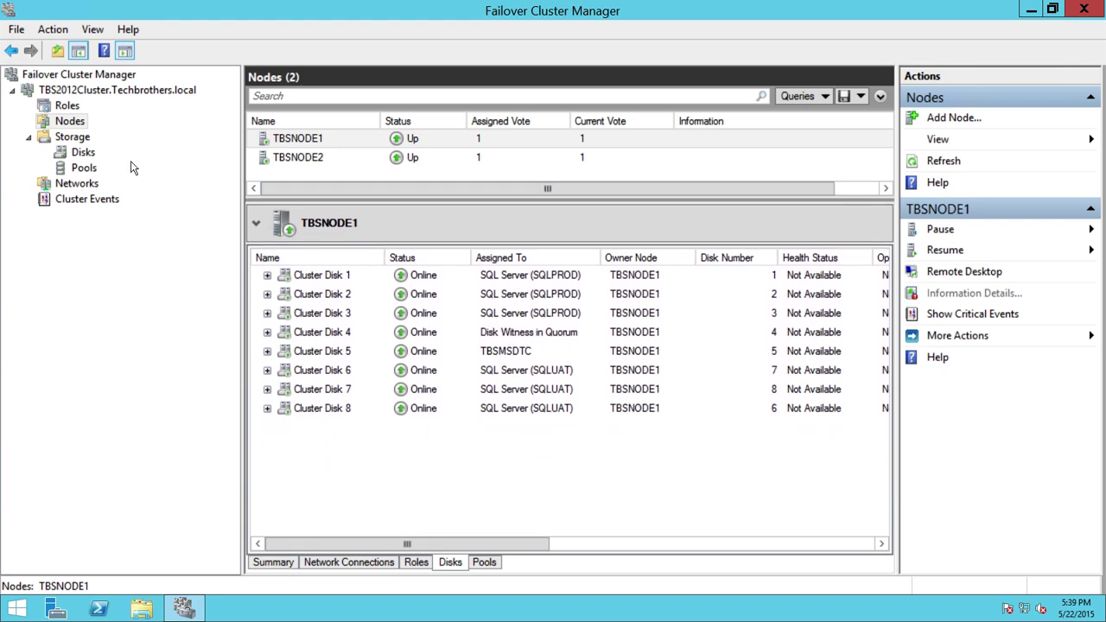
Step: Browse each role's resources, check Nodes and the eight Disks, and return to Roles
{"action": "left_click", "coordinate": [71, 108]}
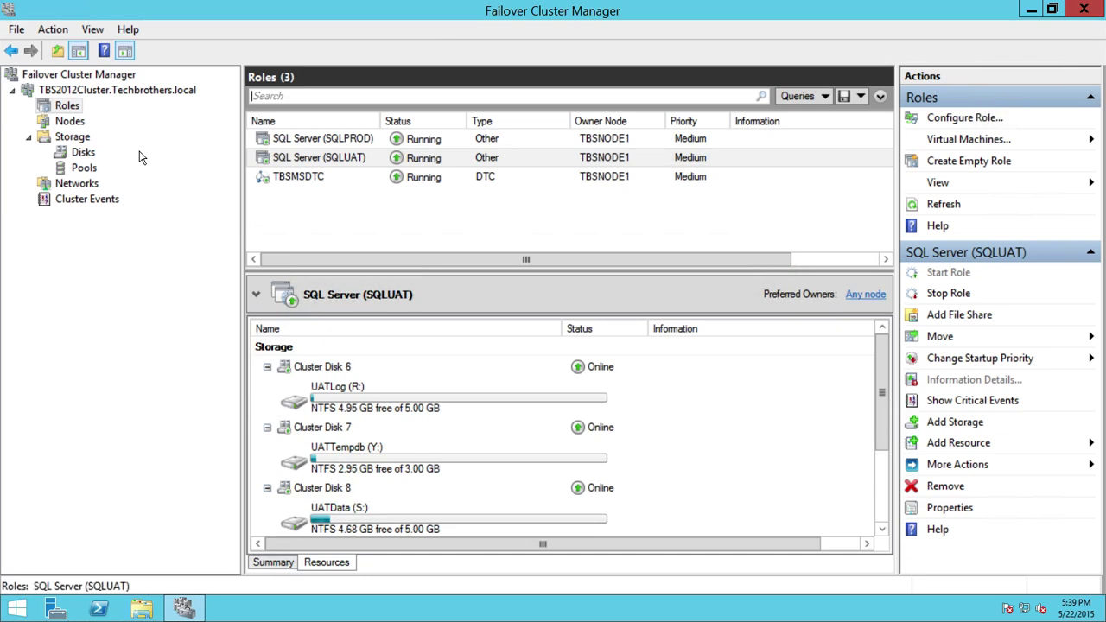
{"action": "left_click", "coordinate": [346, 139]}
{"action": "left_click", "coordinate": [364, 159]}
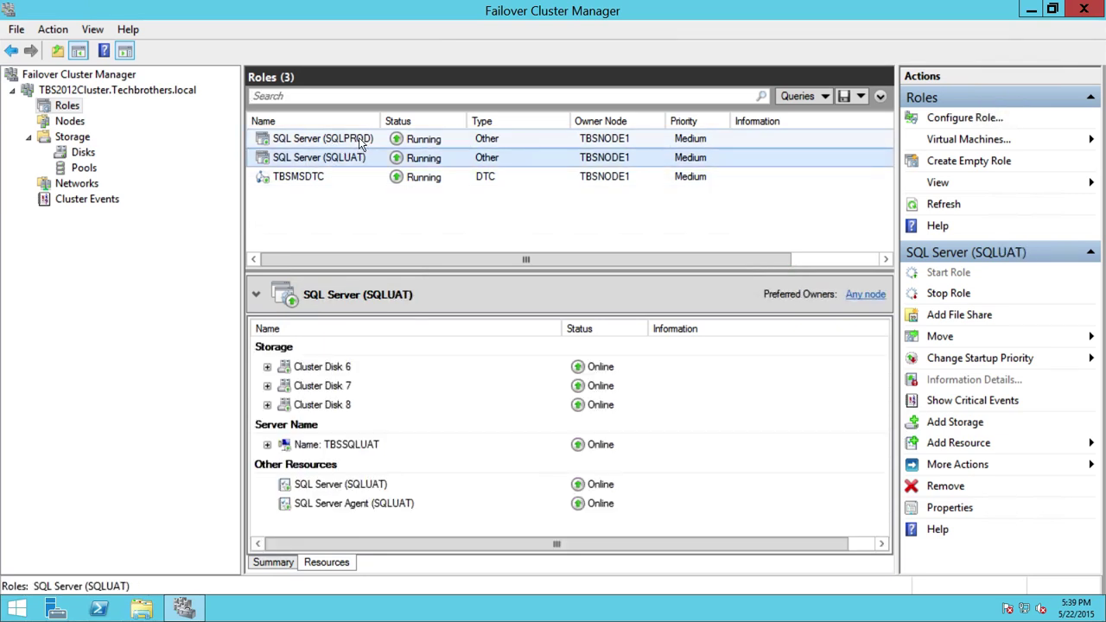
{"action": "left_click", "coordinate": [332, 178]}
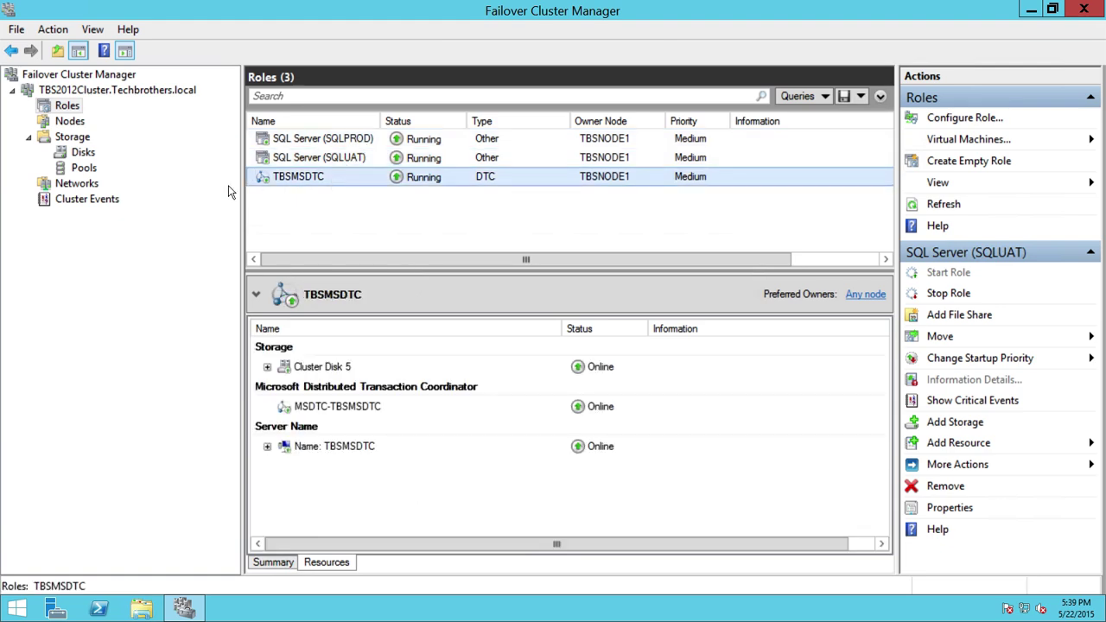
{"action": "left_click", "coordinate": [82, 123]}
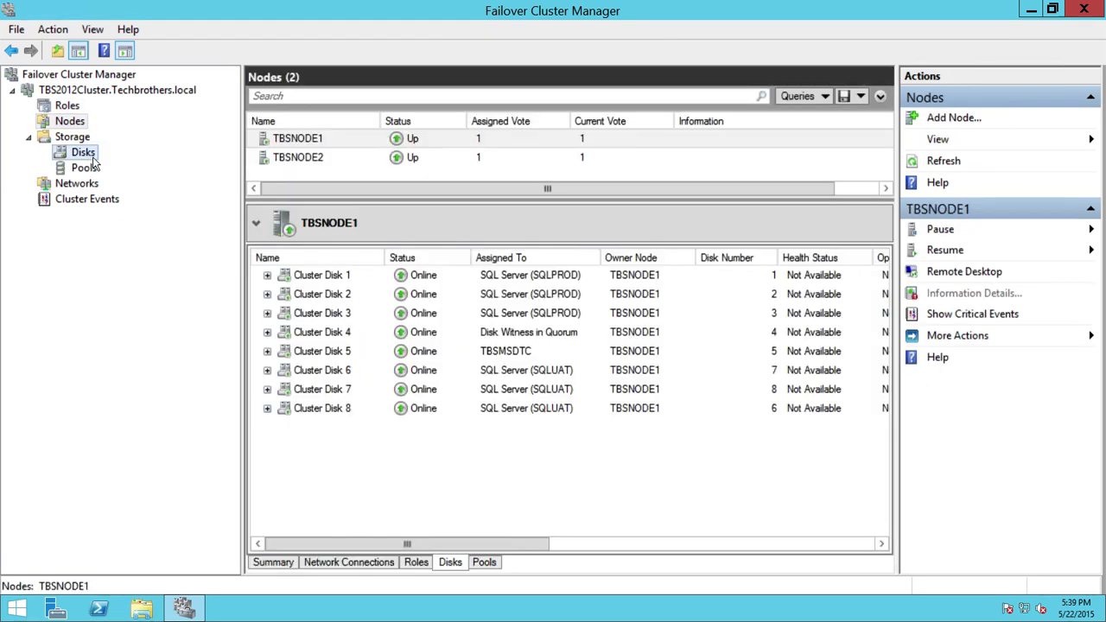
{"action": "left_click", "coordinate": [83, 153]}
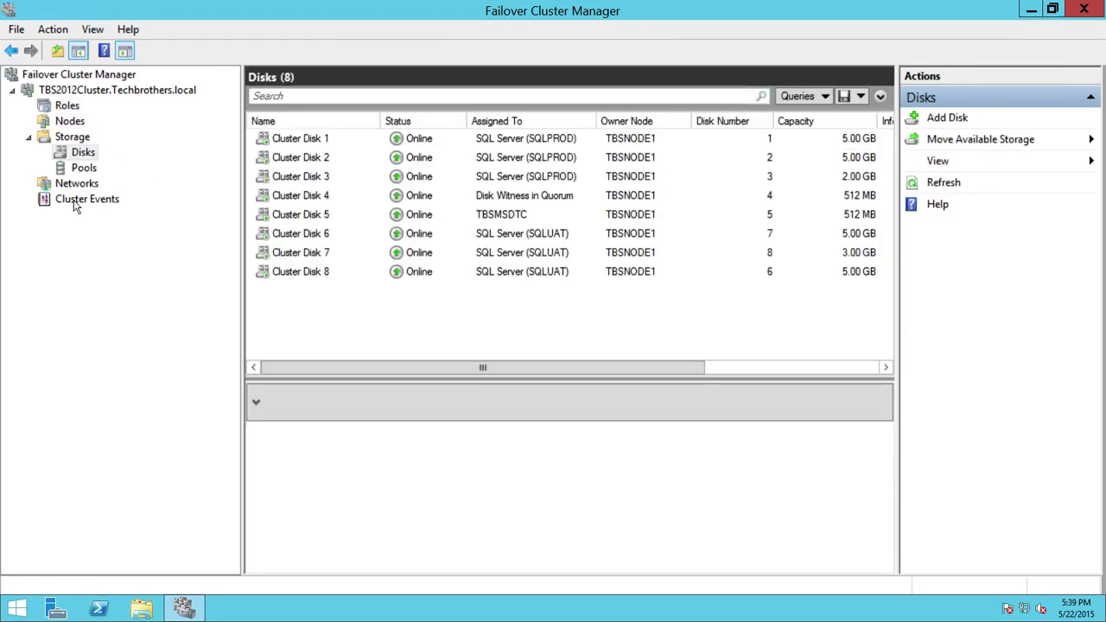
{"action": "left_click", "coordinate": [76, 123]}
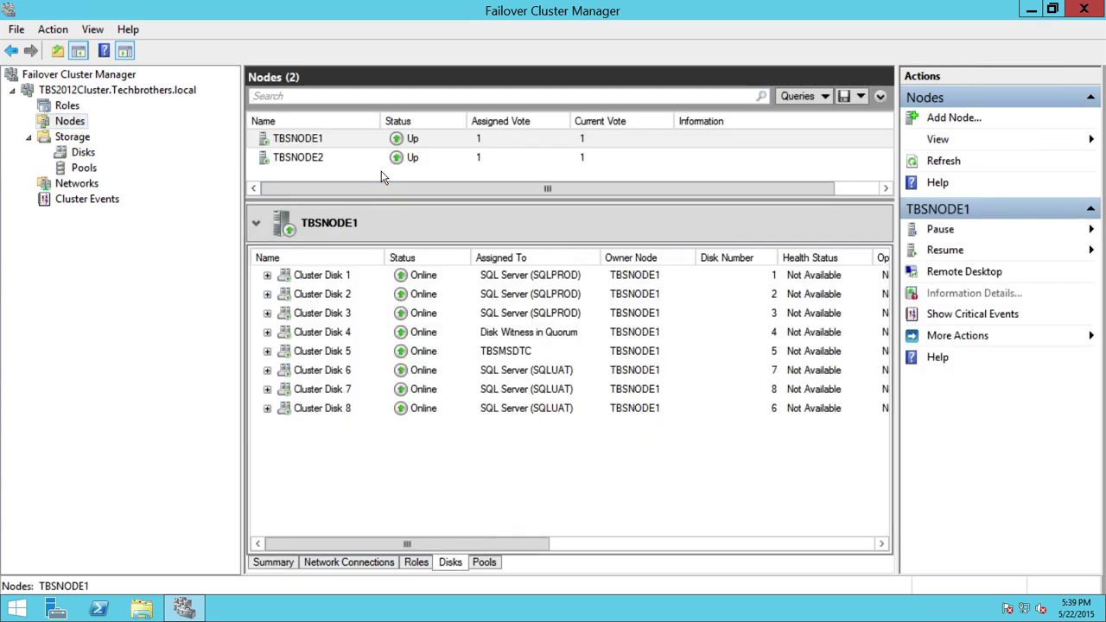
{"action": "left_click", "coordinate": [71, 107]}
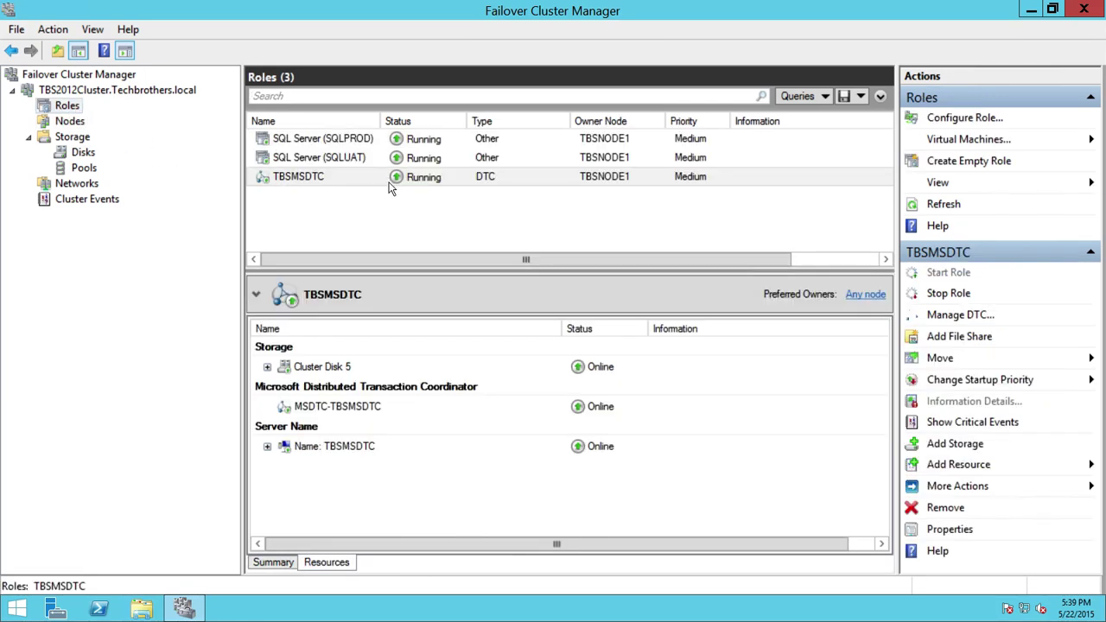
{"action": "left_click", "coordinate": [359, 140]}
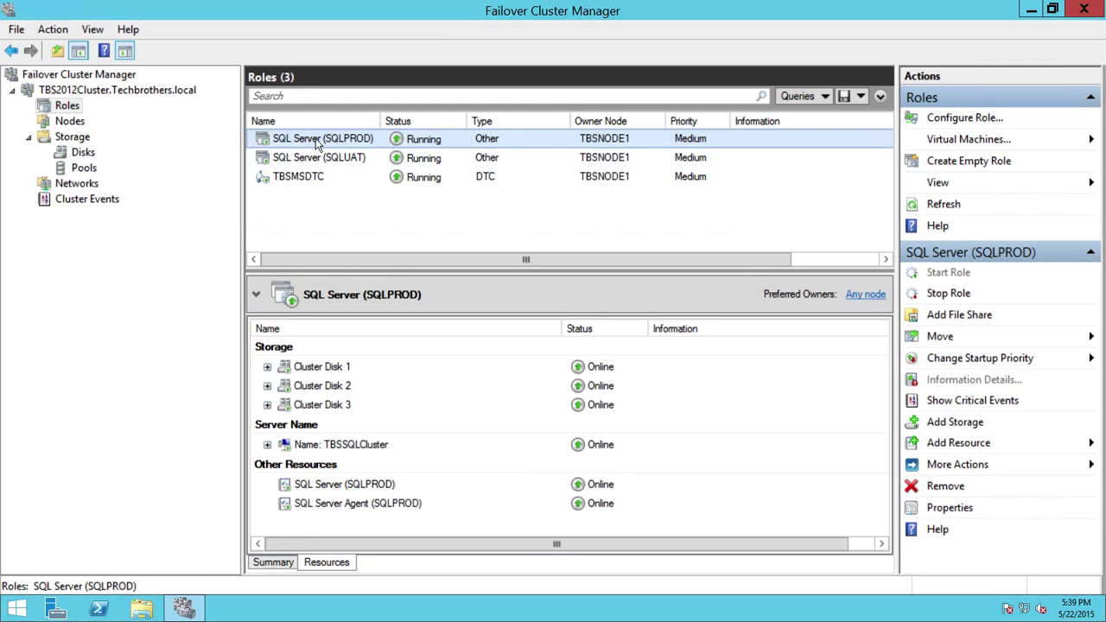
{"action": "right_click", "coordinate": [344, 143]}
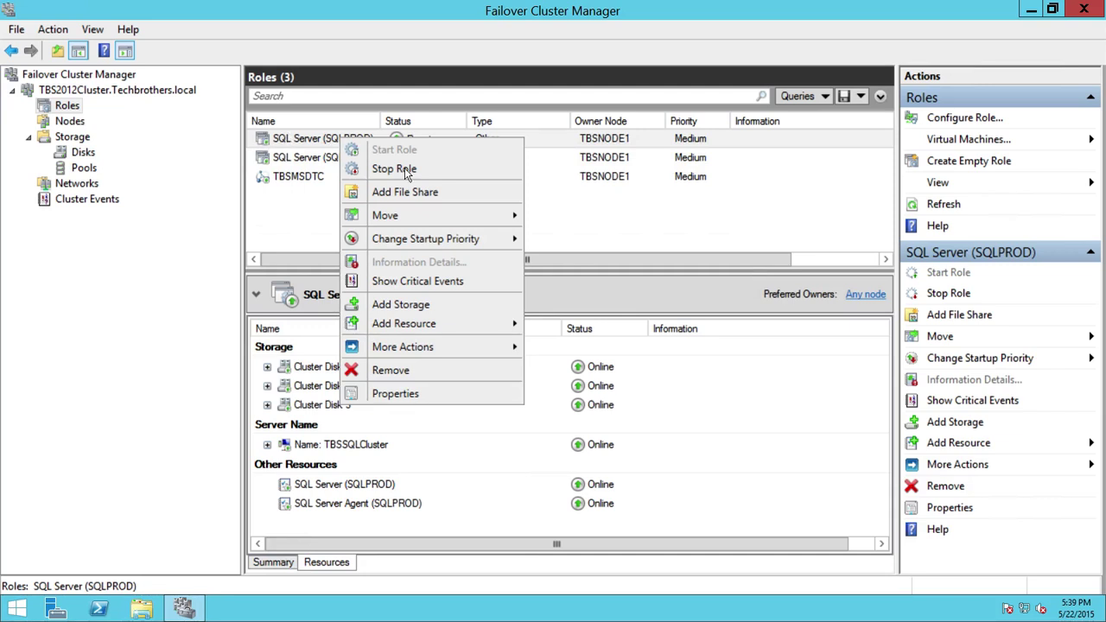
{"action": "mouse_move", "coordinate": [412, 219]}
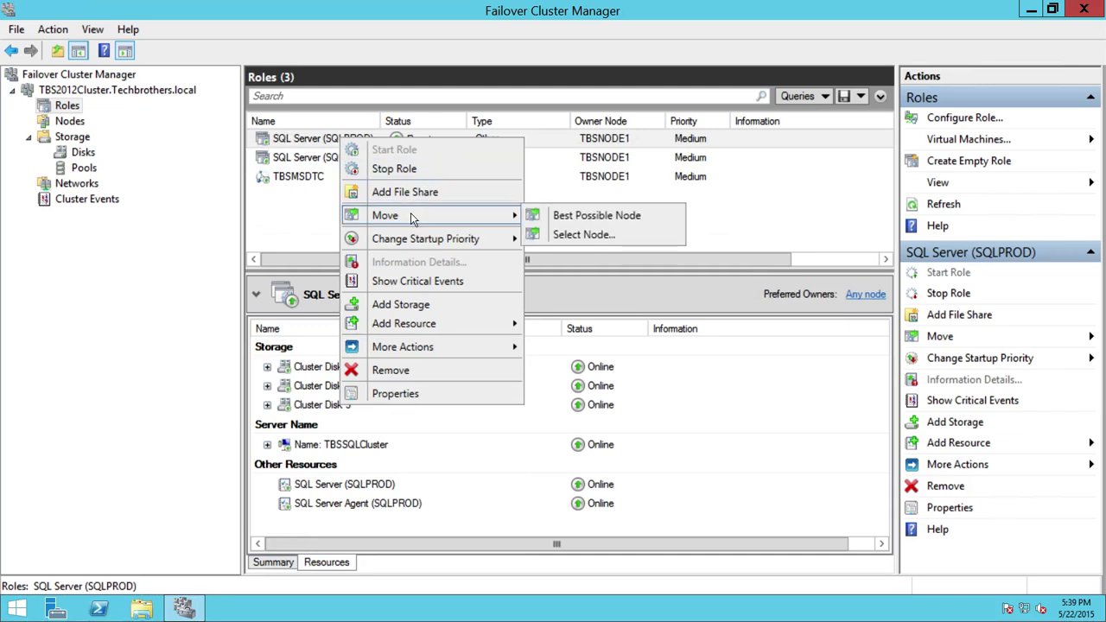
{"action": "left_click", "coordinate": [584, 235]}
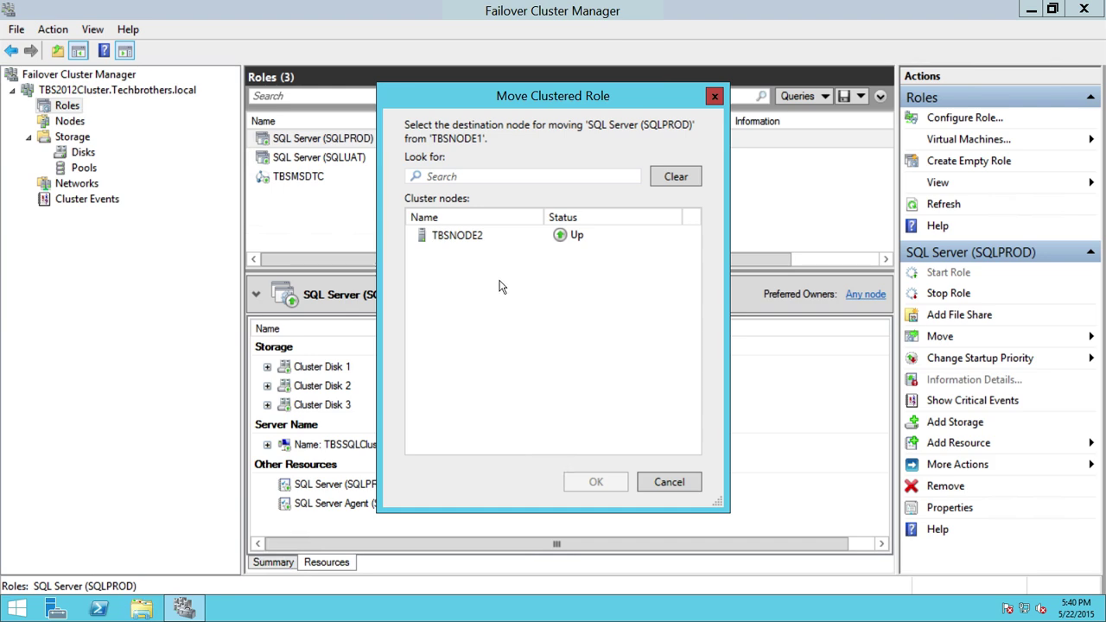
{"action": "left_click", "coordinate": [462, 240]}
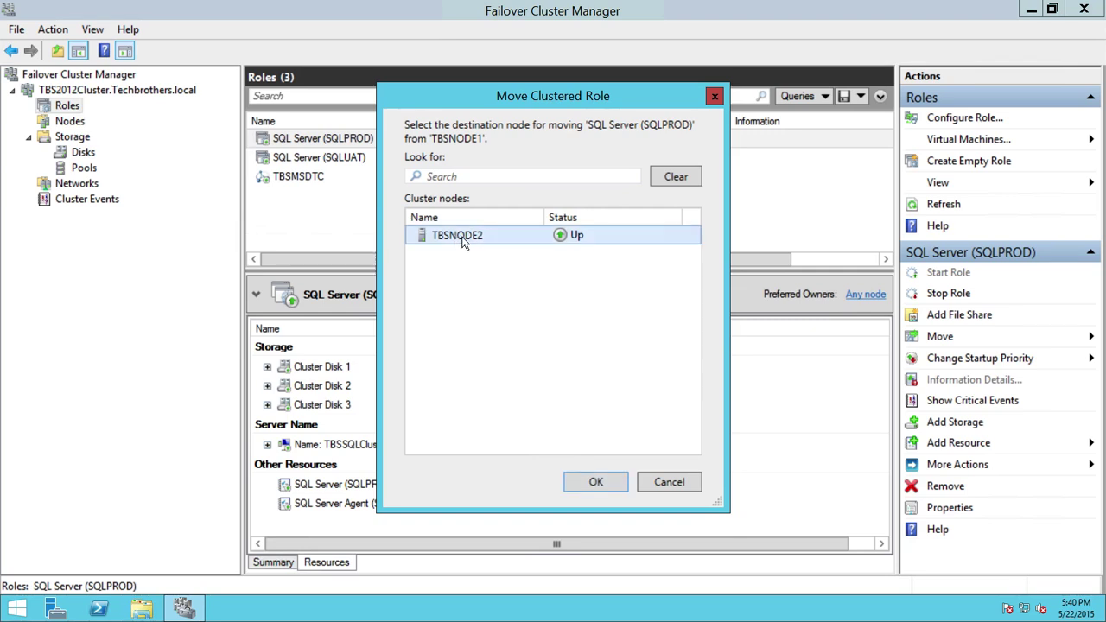
{"action": "left_click", "coordinate": [693, 487]}
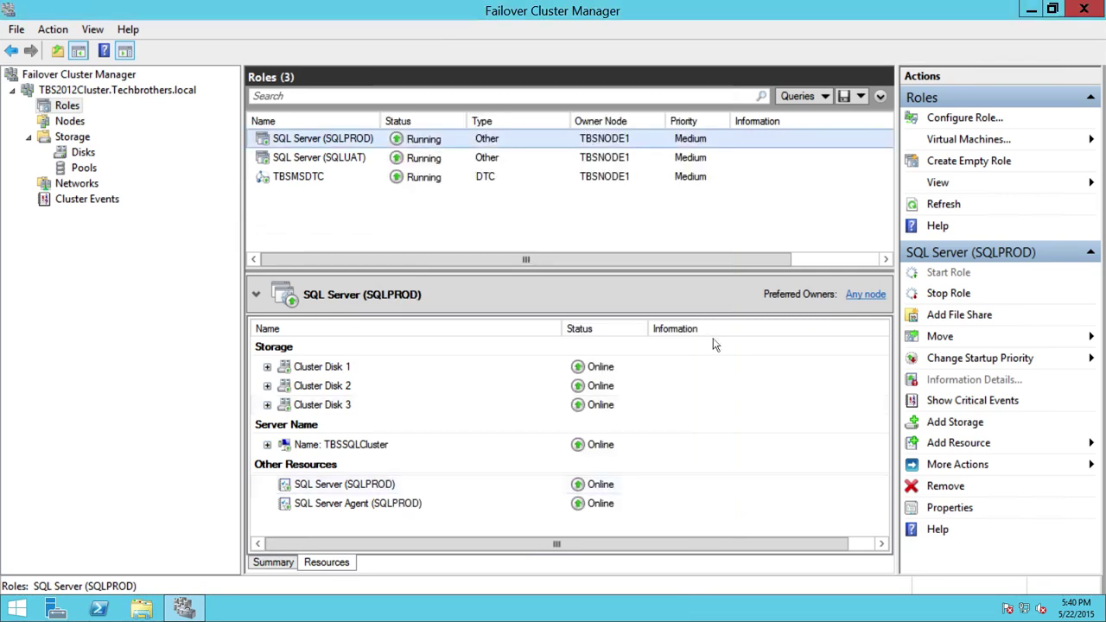
{"action": "left_click", "coordinate": [54, 105]}
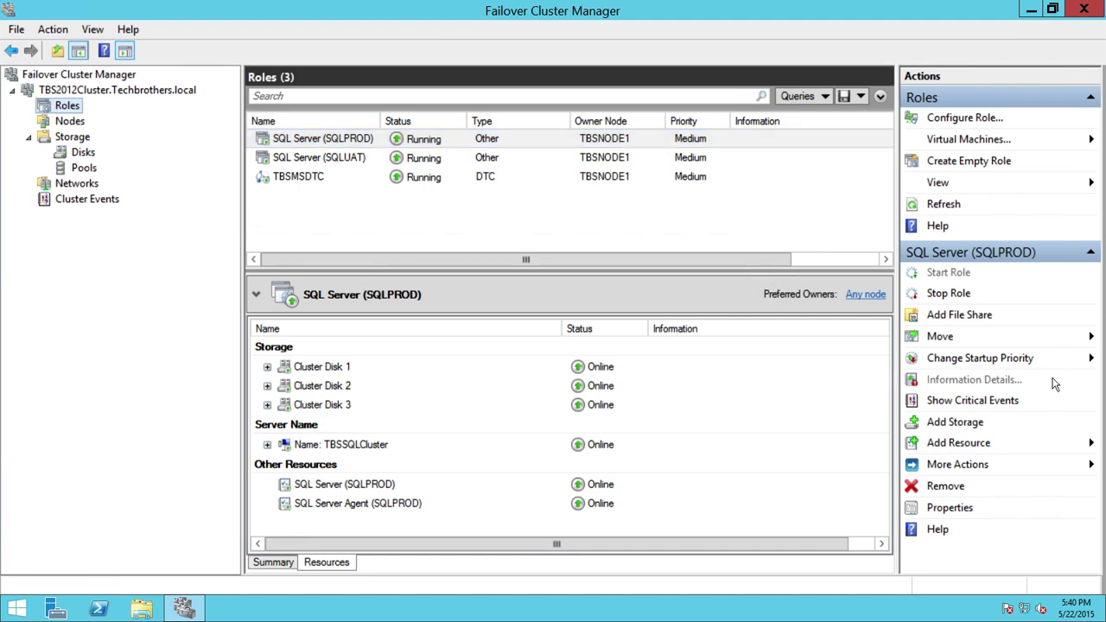
{"action": "left_click", "coordinate": [1036, 343]}
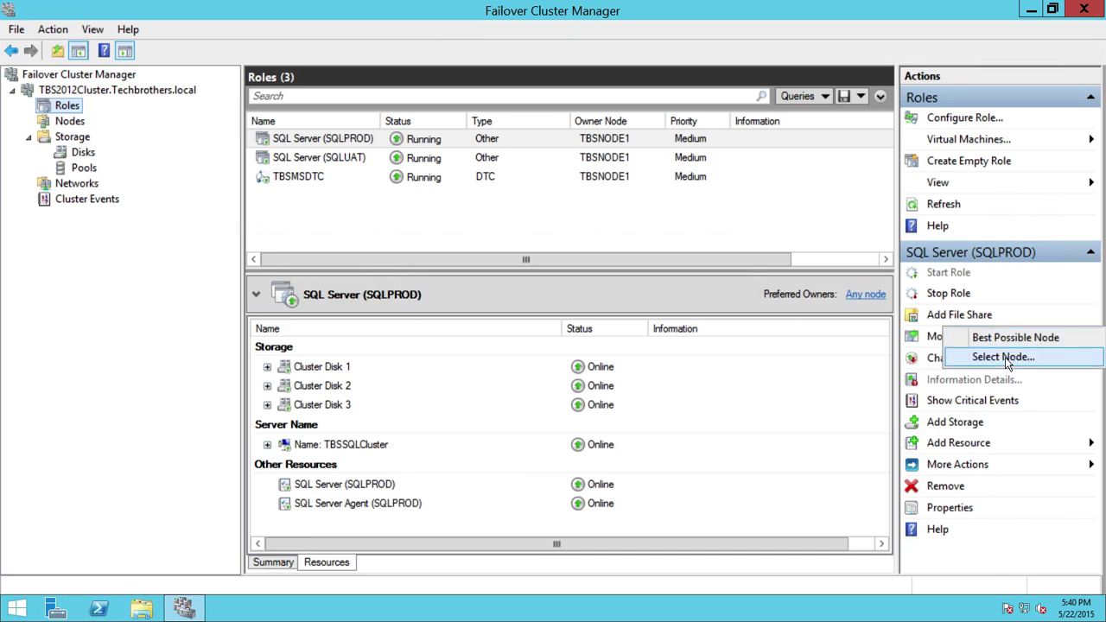
{"action": "left_click", "coordinate": [1007, 357]}
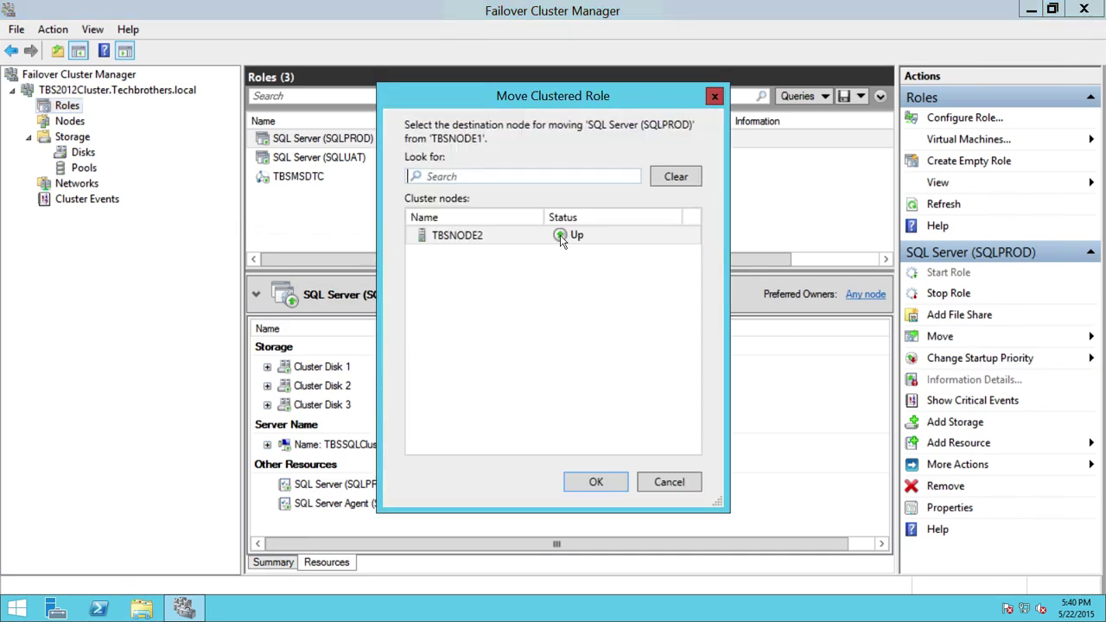
{"action": "left_click", "coordinate": [492, 235]}
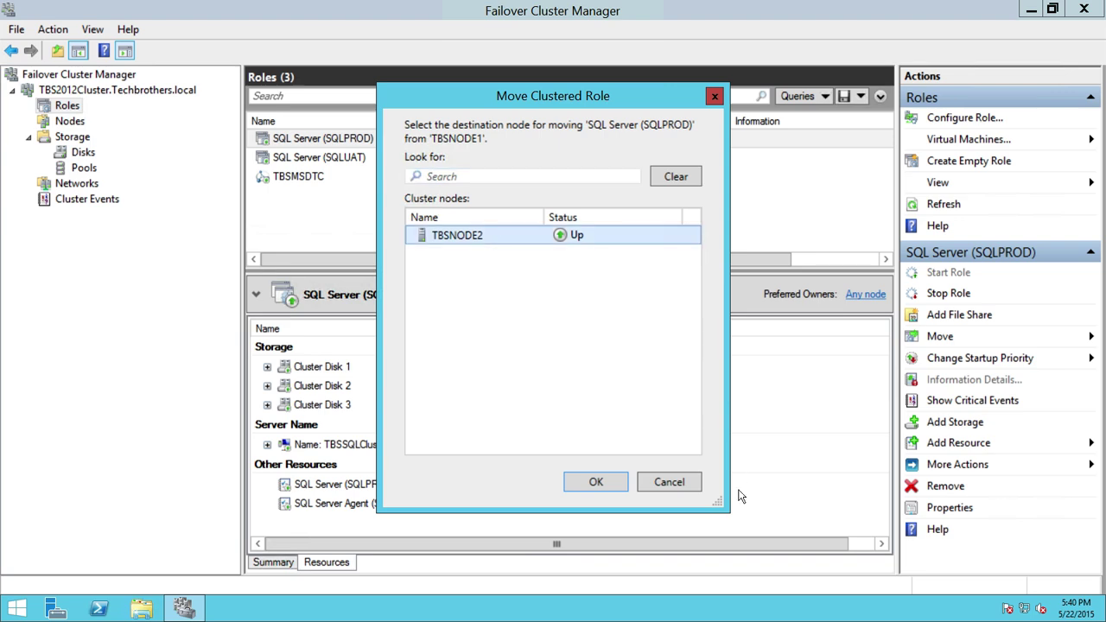
{"action": "left_click", "coordinate": [686, 486]}
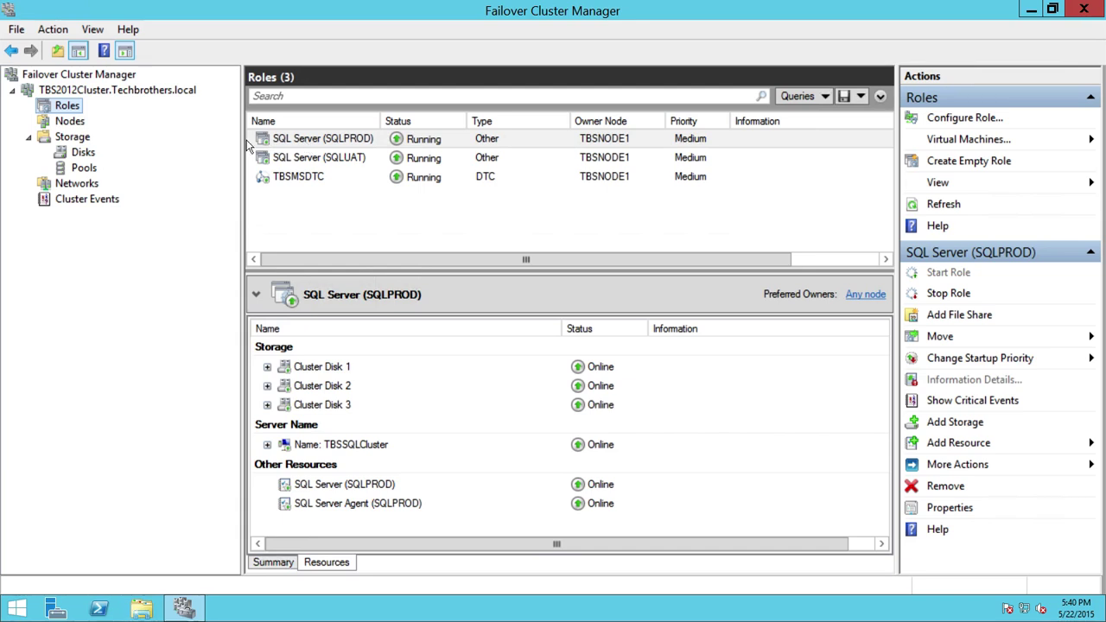
Step: Move the SQL Server (SQLPROD) role to TBSNODE2 with Move > Select Node
{"action": "right_click", "coordinate": [361, 142]}
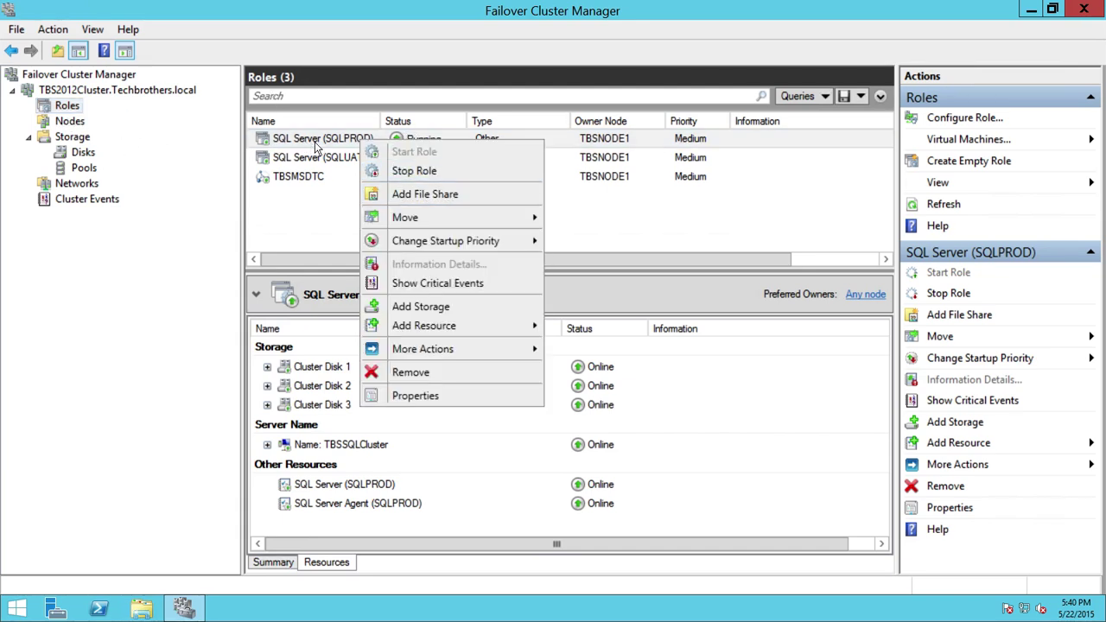
{"action": "mouse_move", "coordinate": [484, 224]}
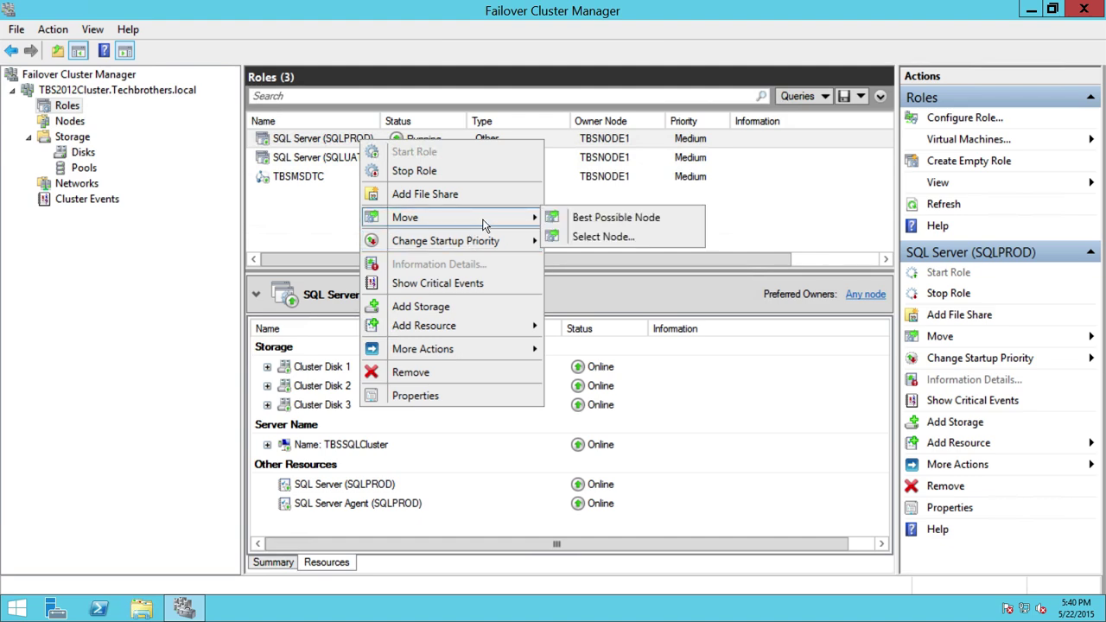
{"action": "left_click", "coordinate": [625, 244]}
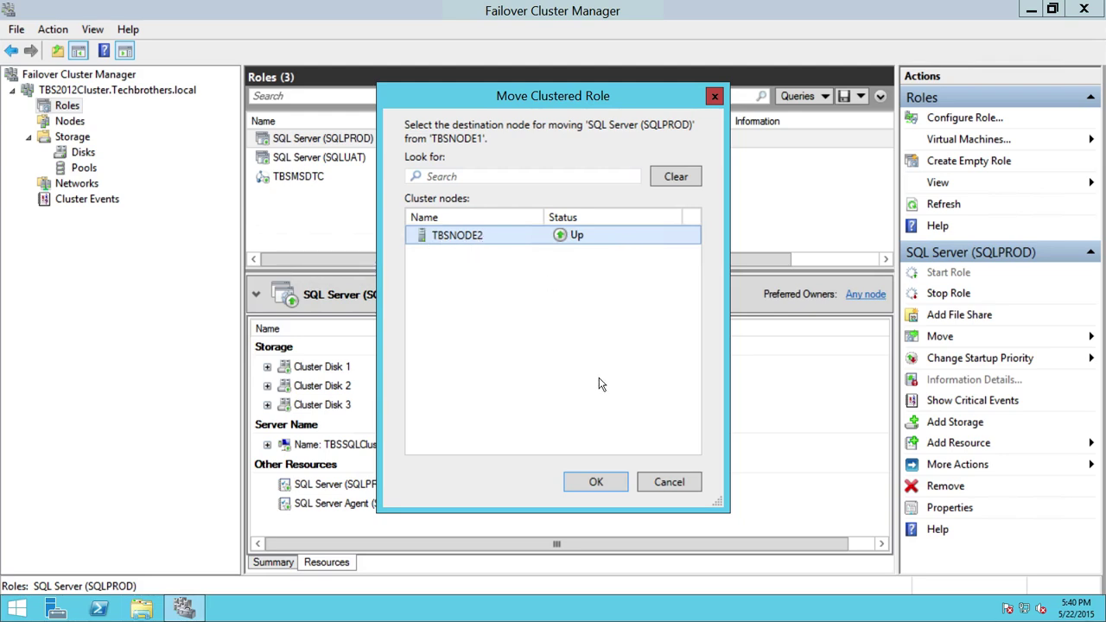
{"action": "left_click", "coordinate": [597, 481]}
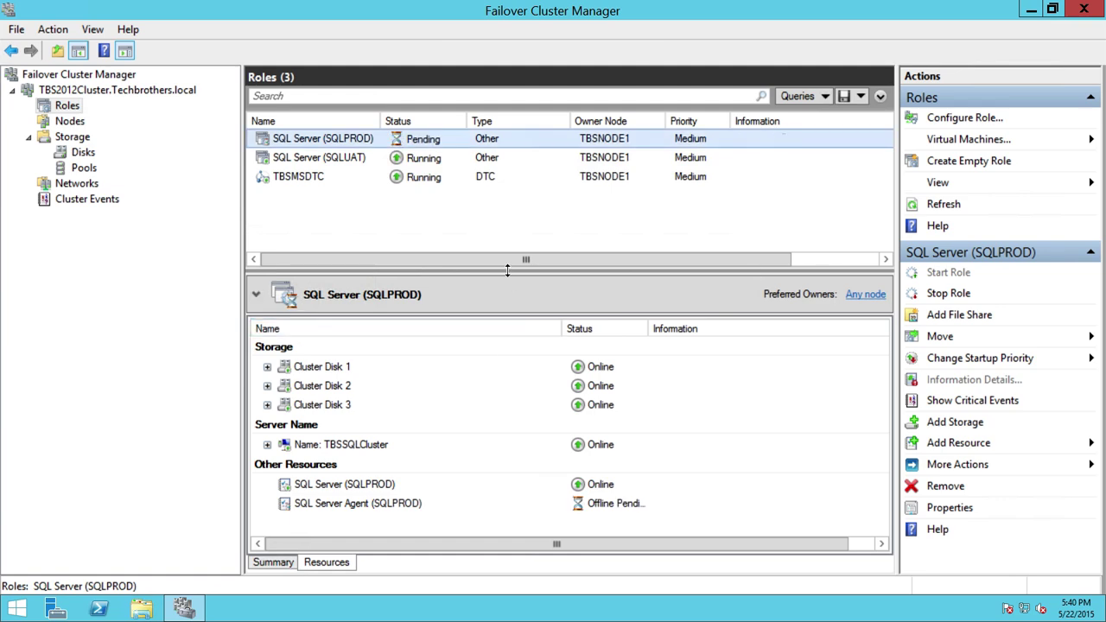
Step: Verify SQLPROD's owner and resources, including the 192.168.1.64 IP and SQL Server resource
{"action": "left_click_drag", "start_coordinate": [507, 270], "coordinate": [508, 212]}
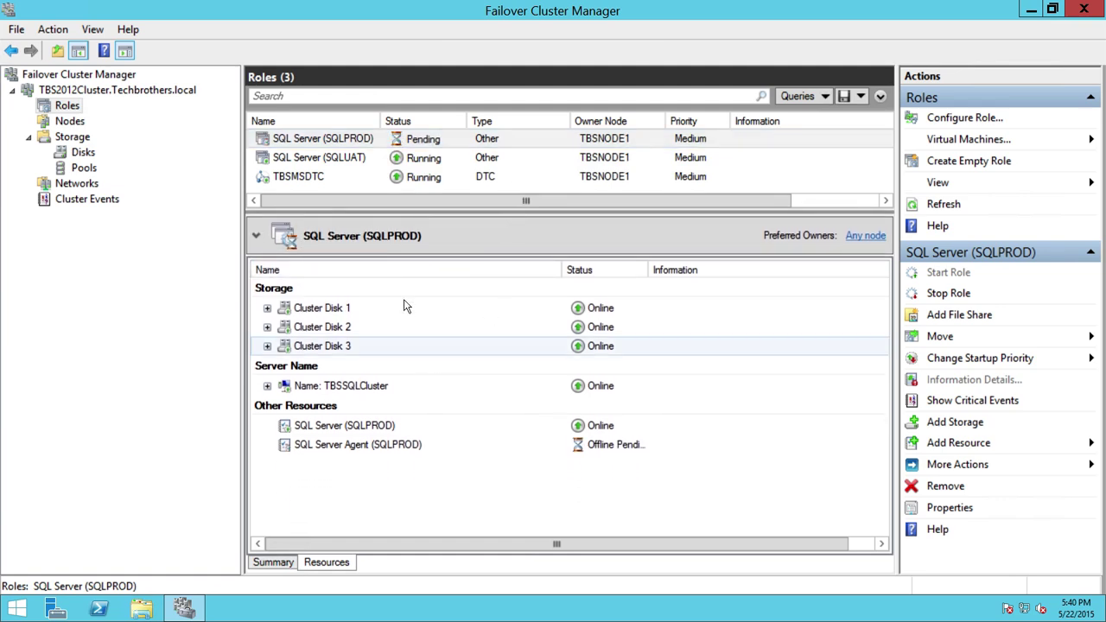
{"action": "left_click", "coordinate": [273, 563]}
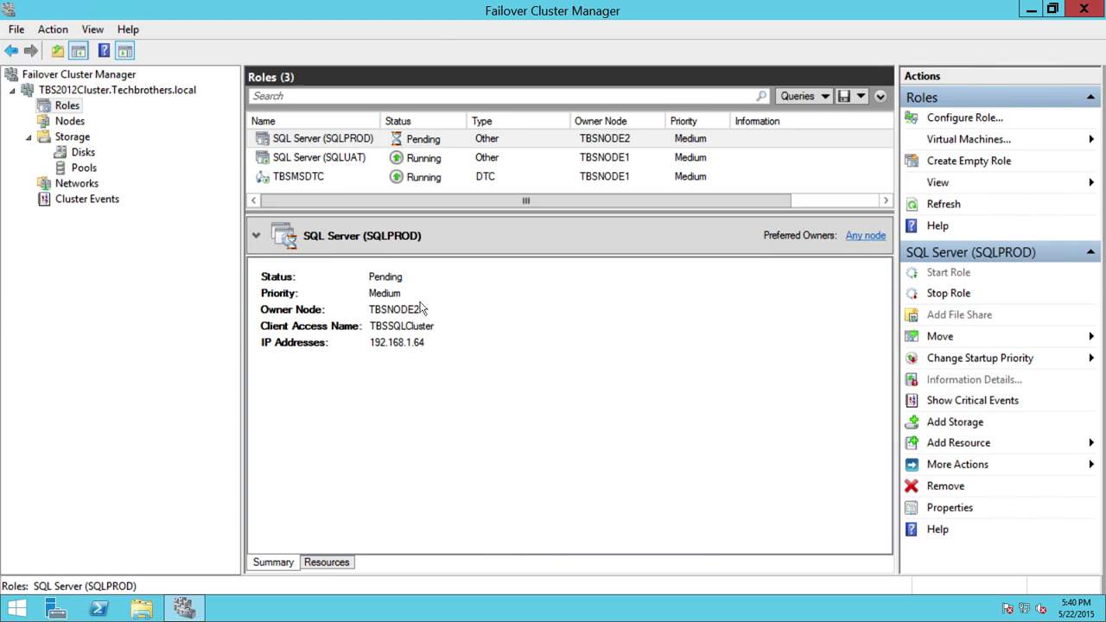
{"action": "left_click", "coordinate": [337, 565]}
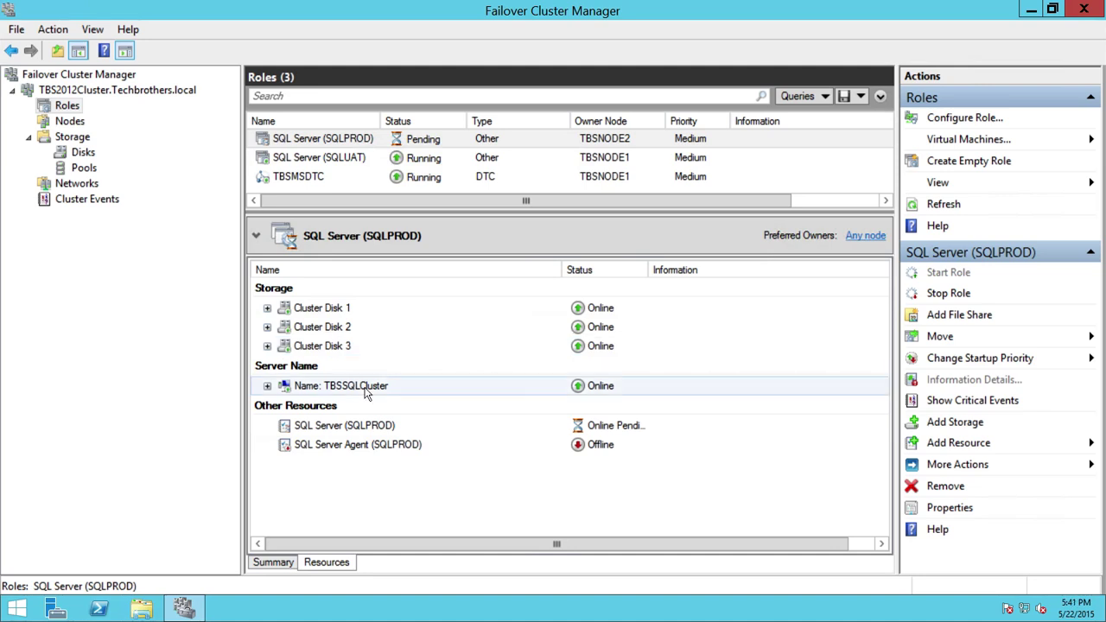
{"action": "left_click", "coordinate": [268, 386]}
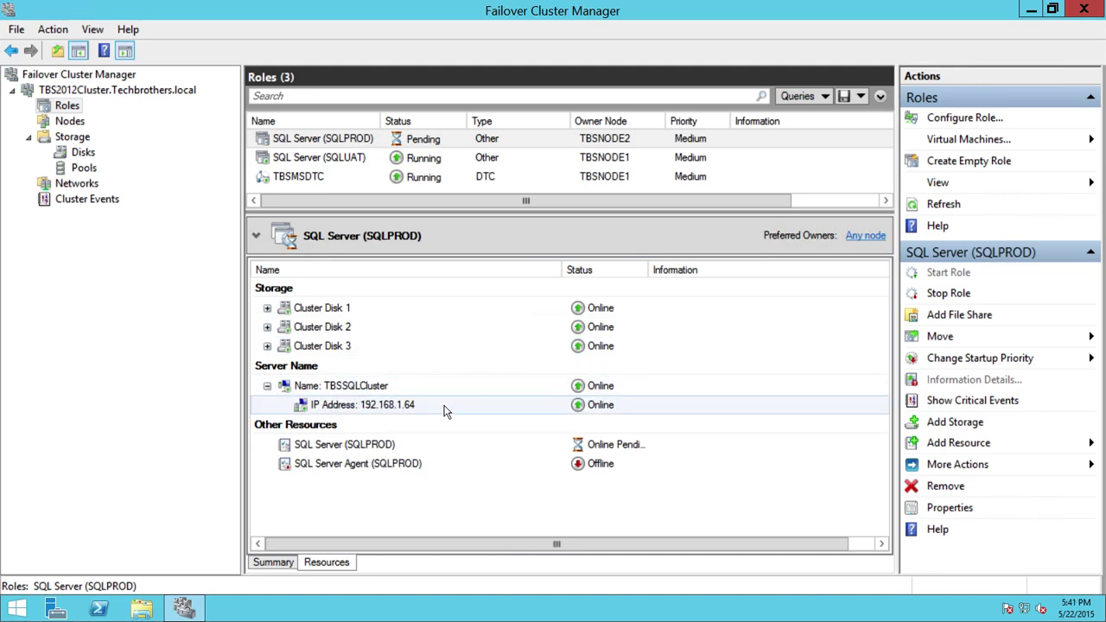
{"action": "left_click", "coordinate": [398, 406]}
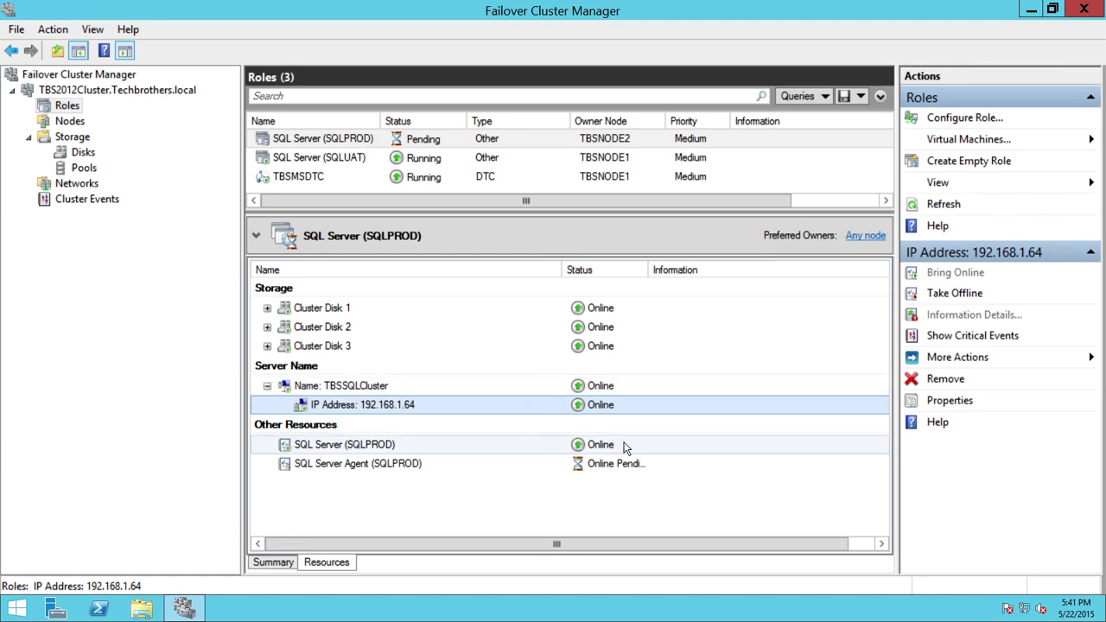
{"action": "left_click", "coordinate": [344, 445]}
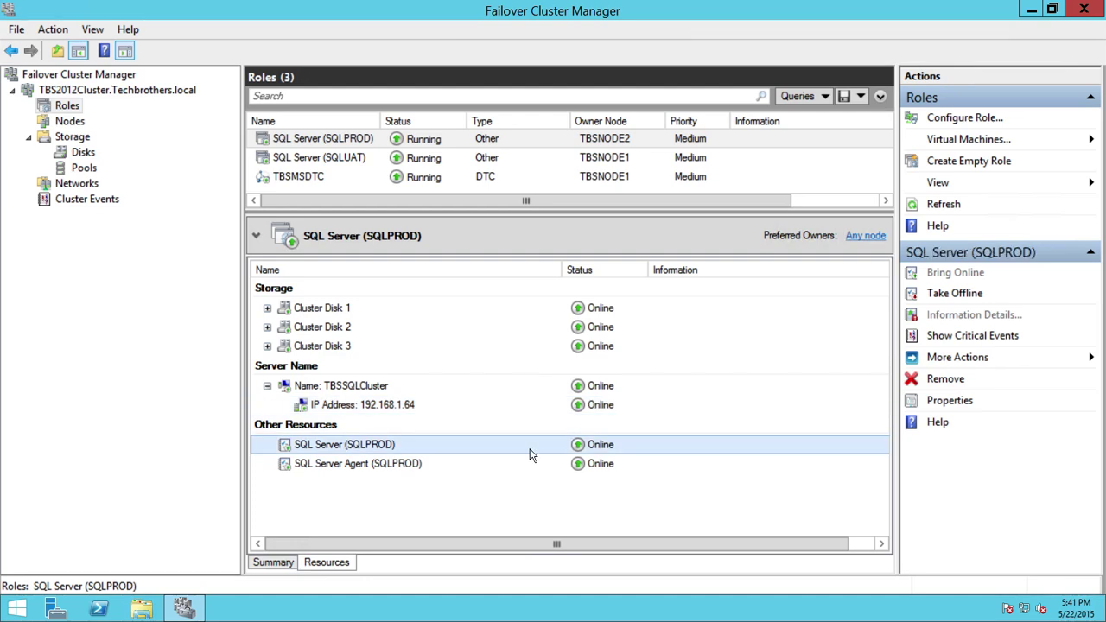
Step: Check the SQL Server Agent resource, then move SQLPROD back to TBSNODE1 via Select Node
{"action": "left_click", "coordinate": [339, 467]}
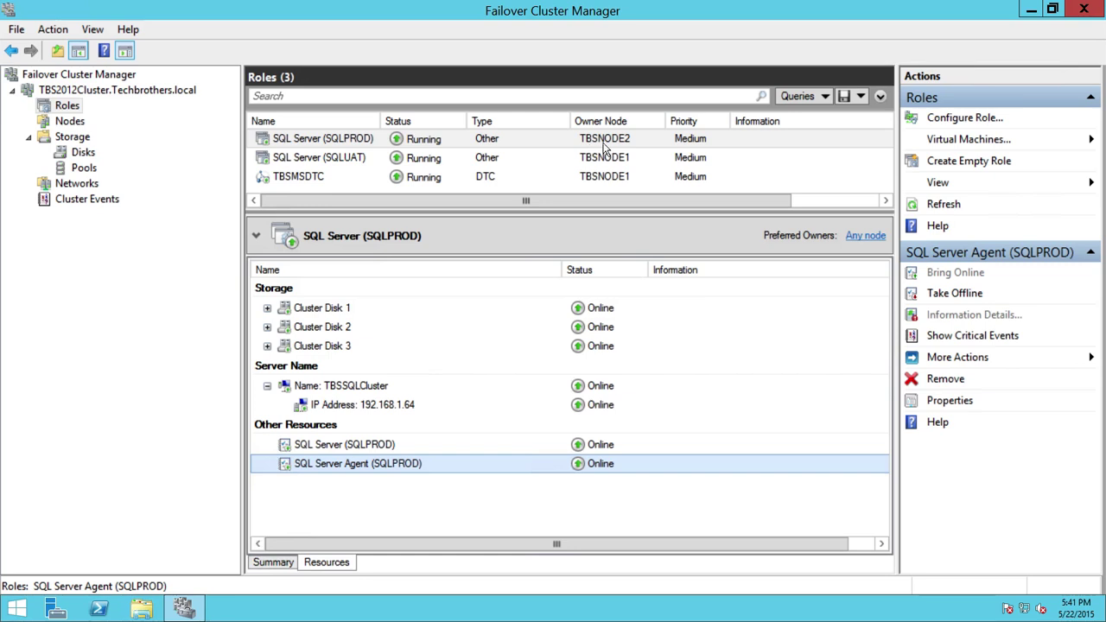
{"action": "right_click", "coordinate": [325, 136]}
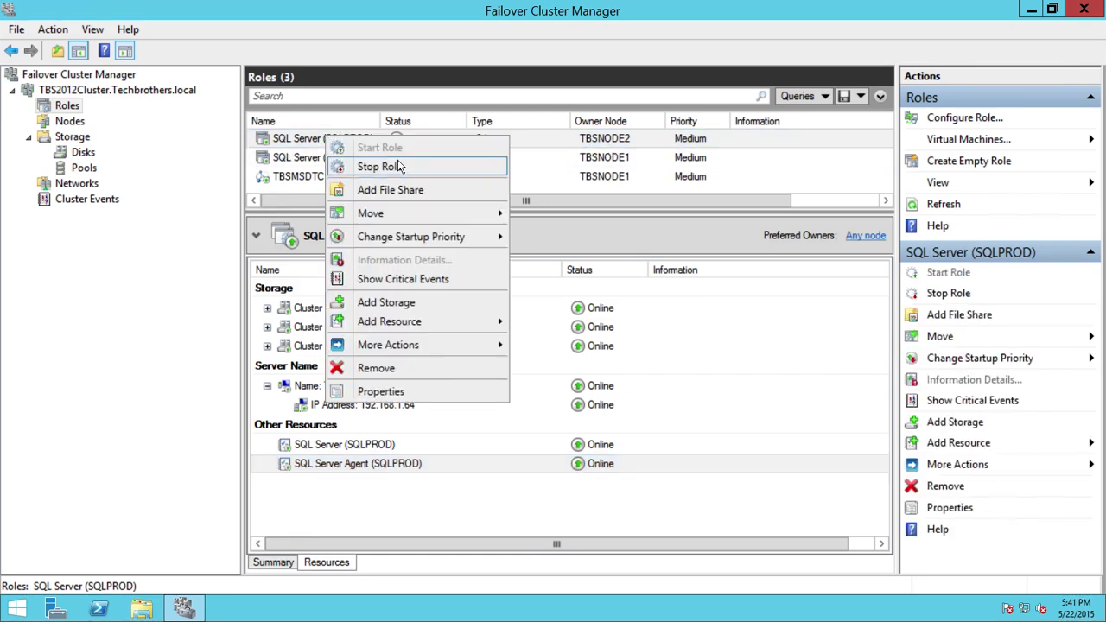
{"action": "left_click", "coordinate": [626, 145]}
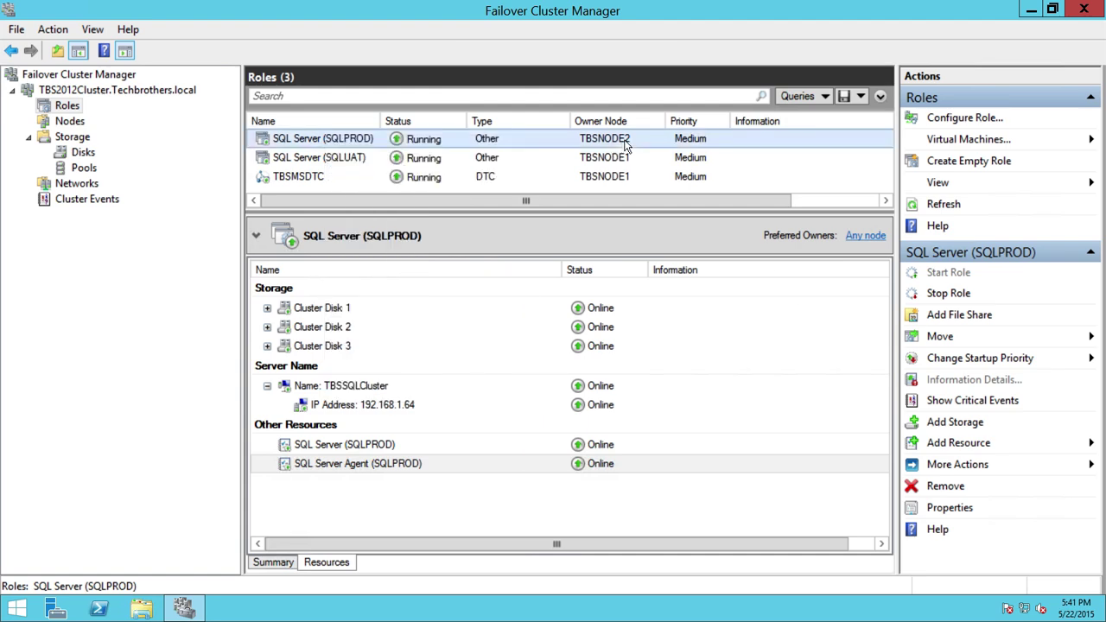
{"action": "left_click", "coordinate": [992, 340]}
{"action": "left_click", "coordinate": [1013, 358]}
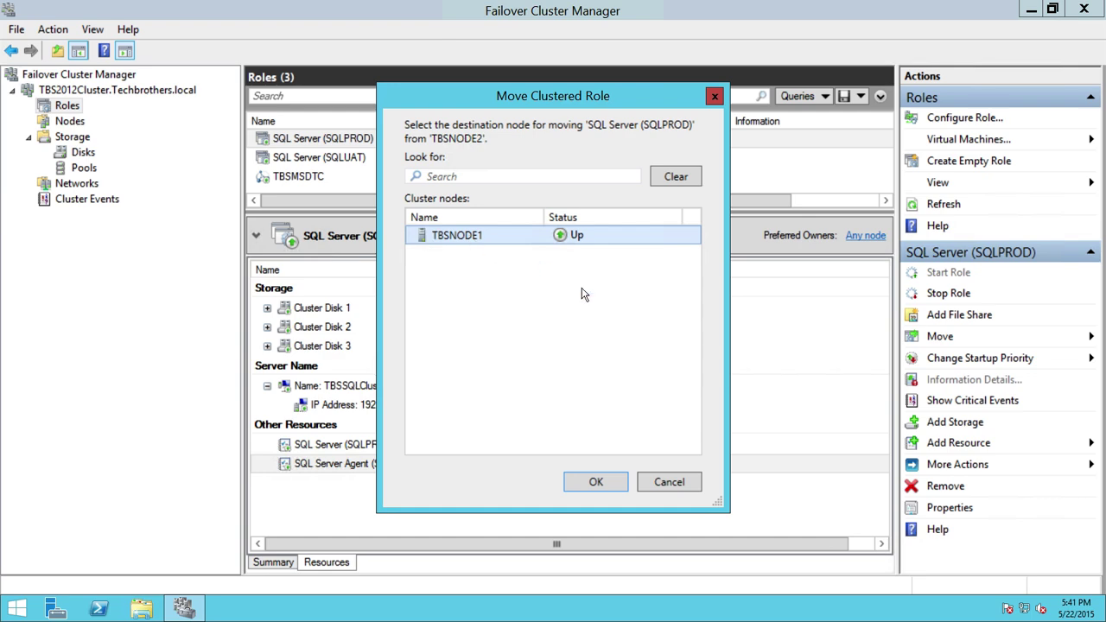
{"action": "left_click", "coordinate": [598, 482]}
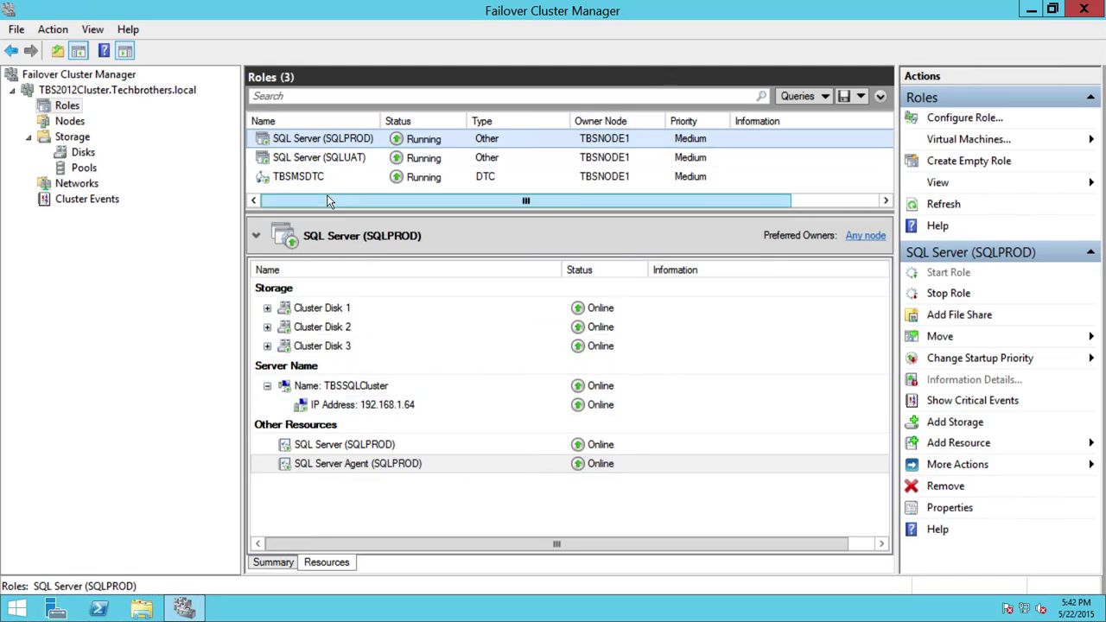
Step: Minimize the Remote Desktop window to bring back the TBS_MainScreen Notepad outline
{"action": "left_click", "coordinate": [724, 14]}
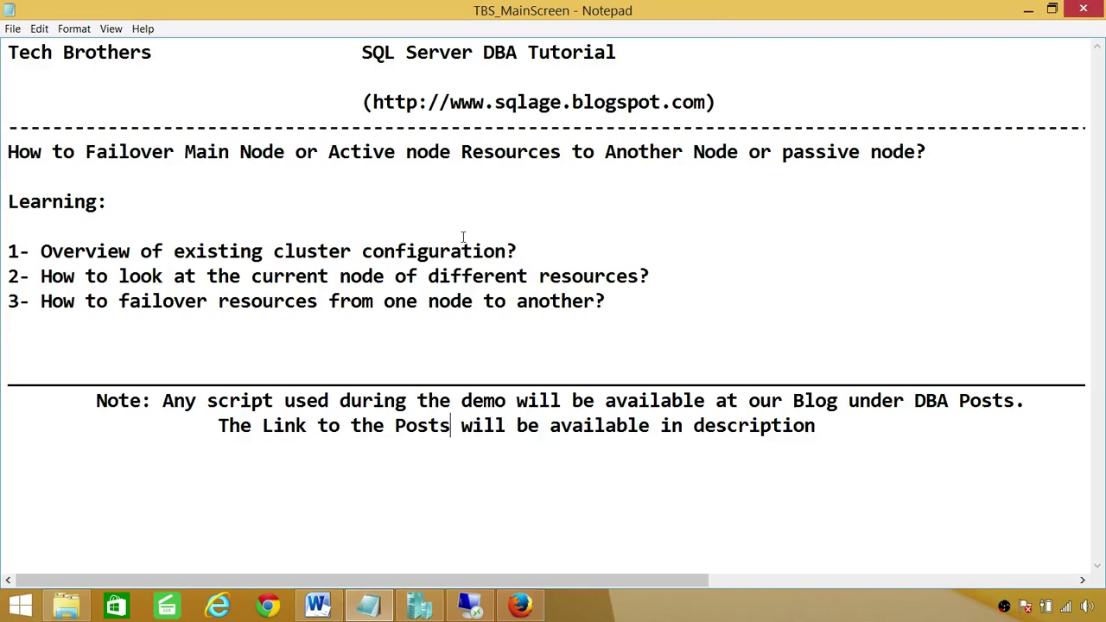